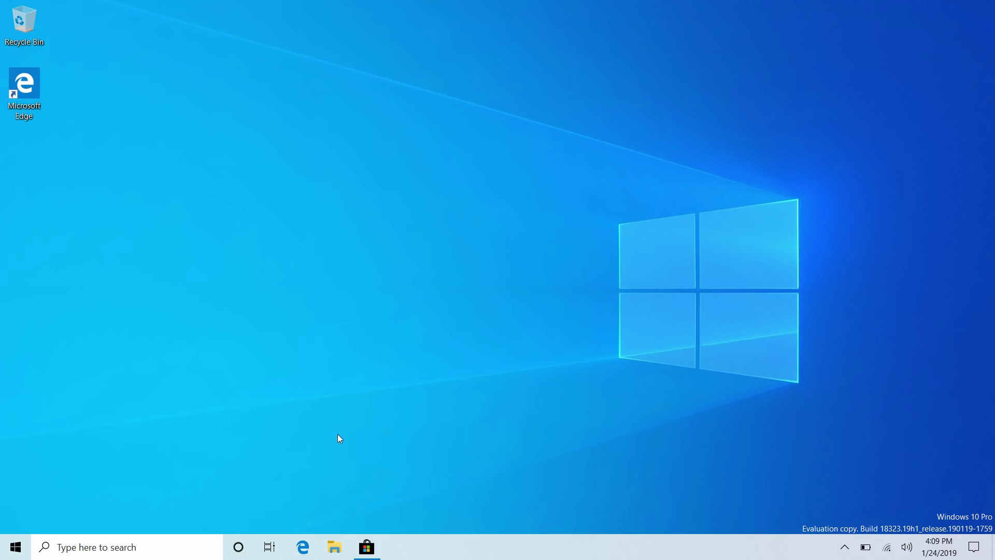
- Restore the Microsoft Store, get the Raw Image Extension (Beta), then close the Store
click(367, 547)
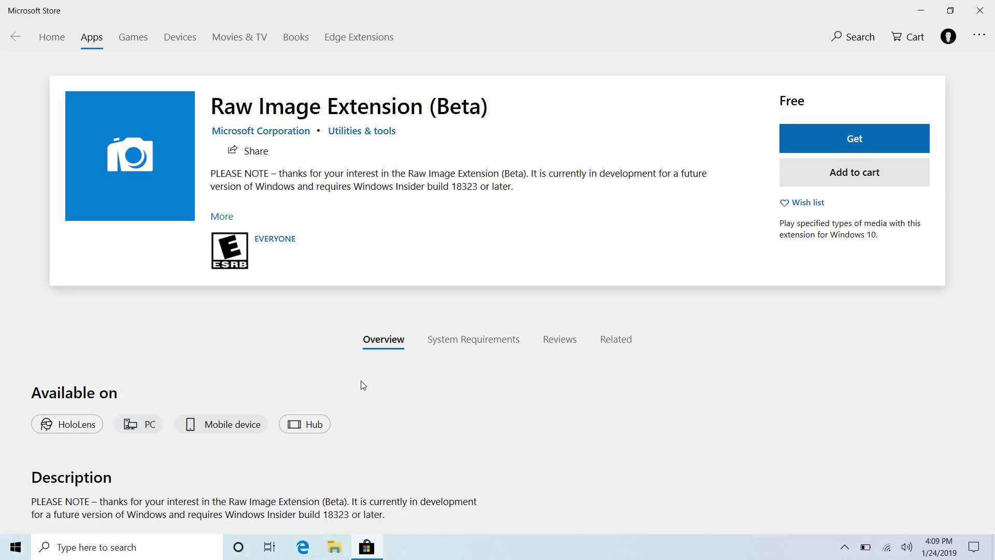
click(852, 138)
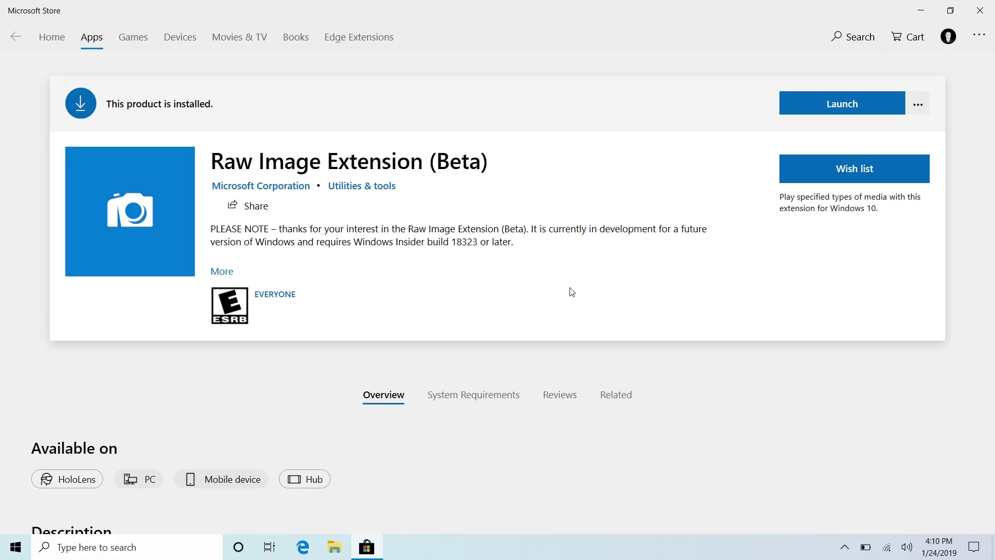
click(979, 10)
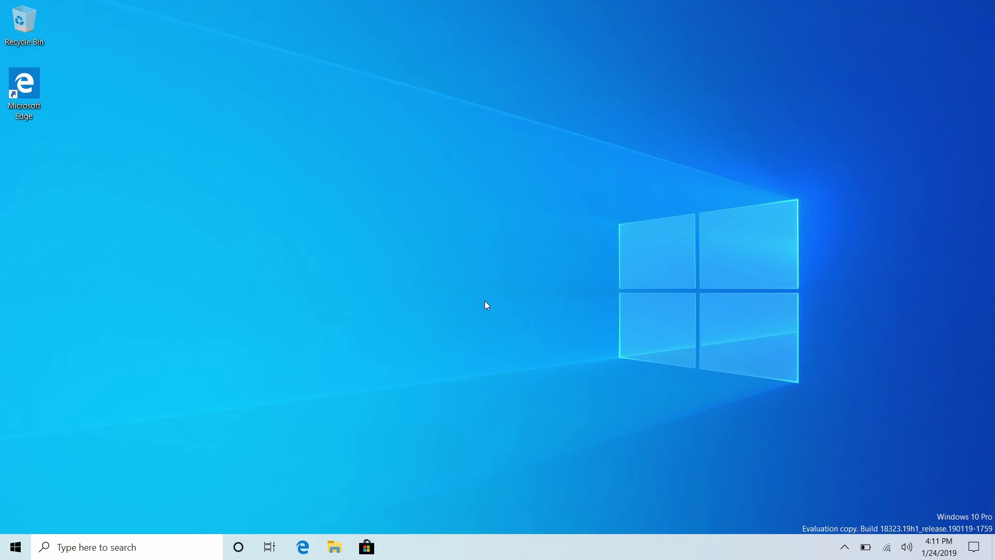
- In Start, check the battery flyout and view the Office folder and Edge tile context menus
key(super)
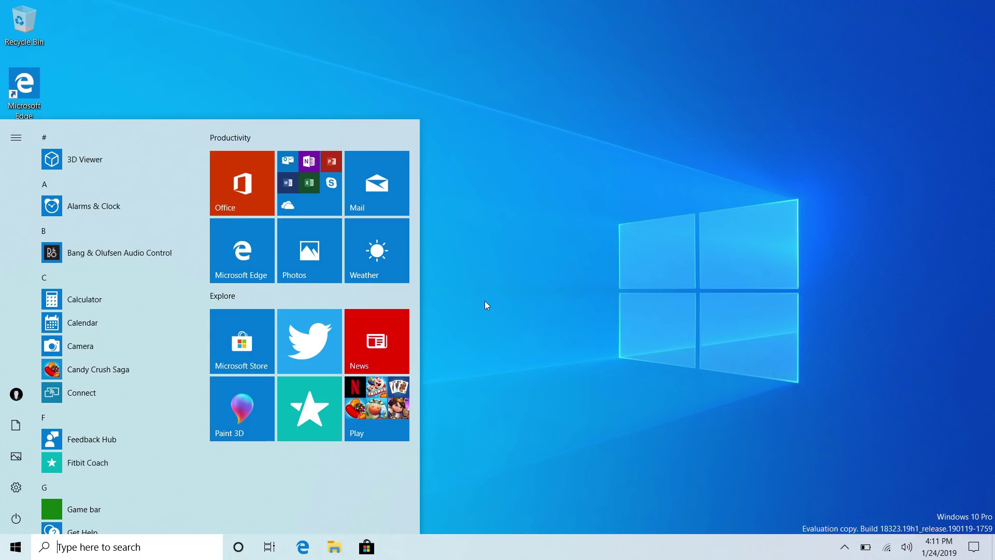
click(866, 558)
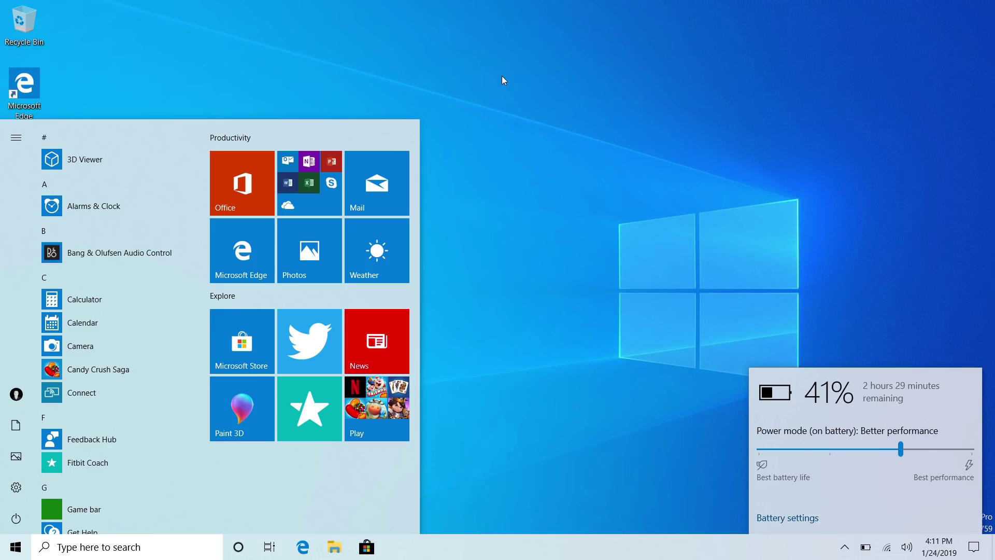
right_click(325, 205)
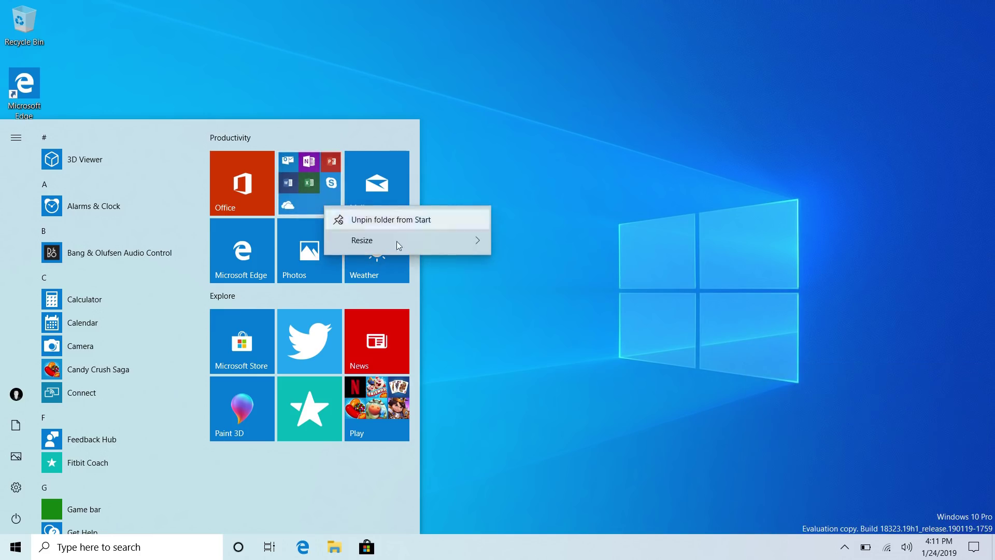
click(262, 278)
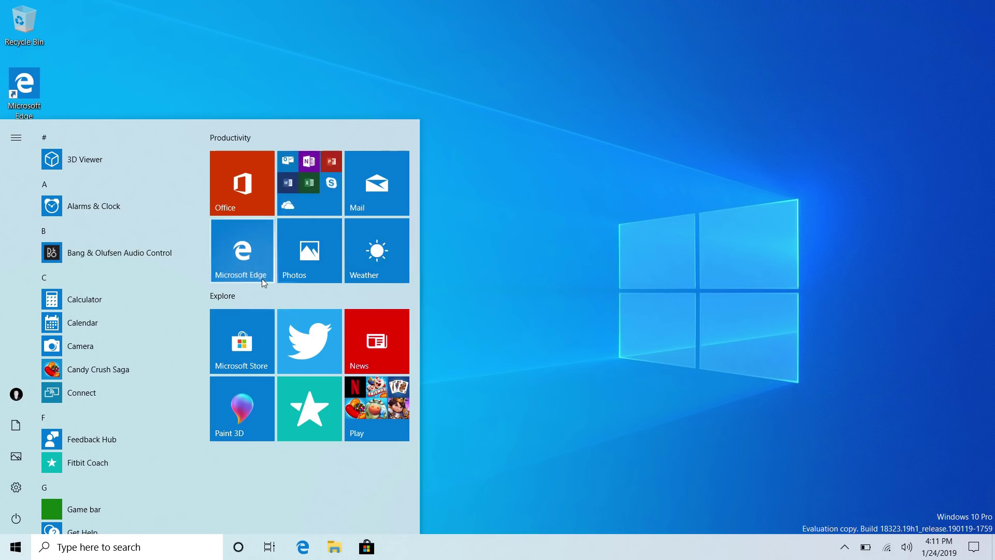
right_click(263, 278)
- Launch Settings, visit System, return Home, and view the System category's Pin to Start menu
click(16, 487)
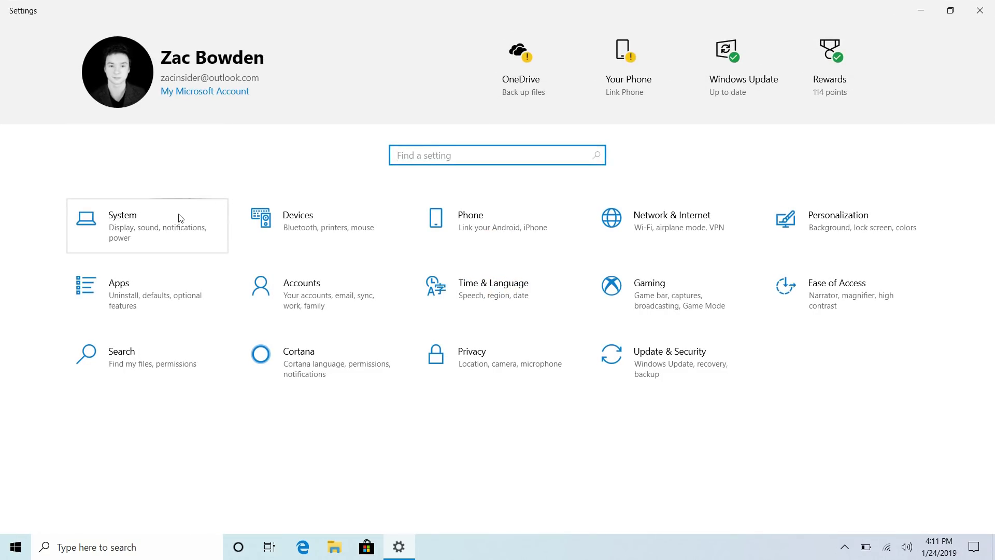
click(180, 218)
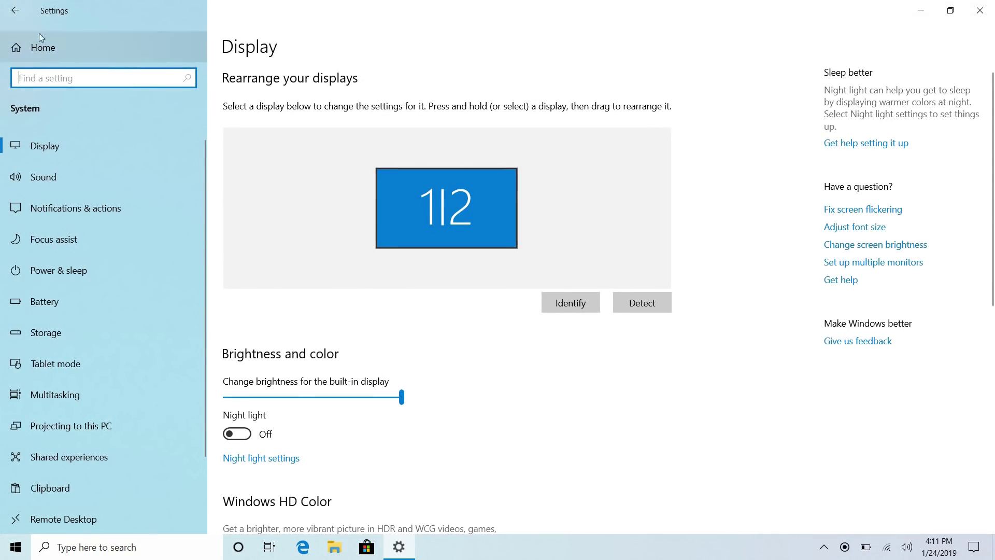
click(27, 52)
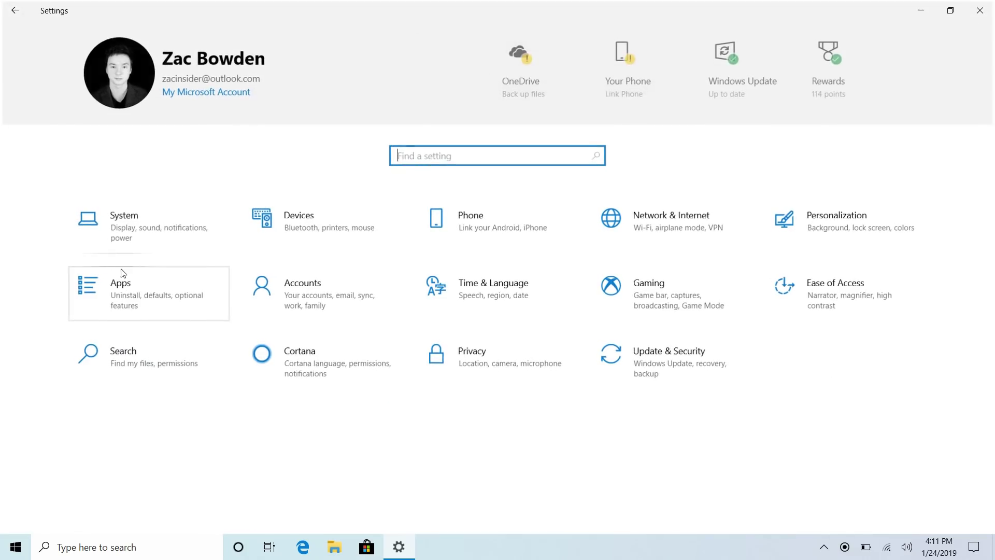
right_click(145, 253)
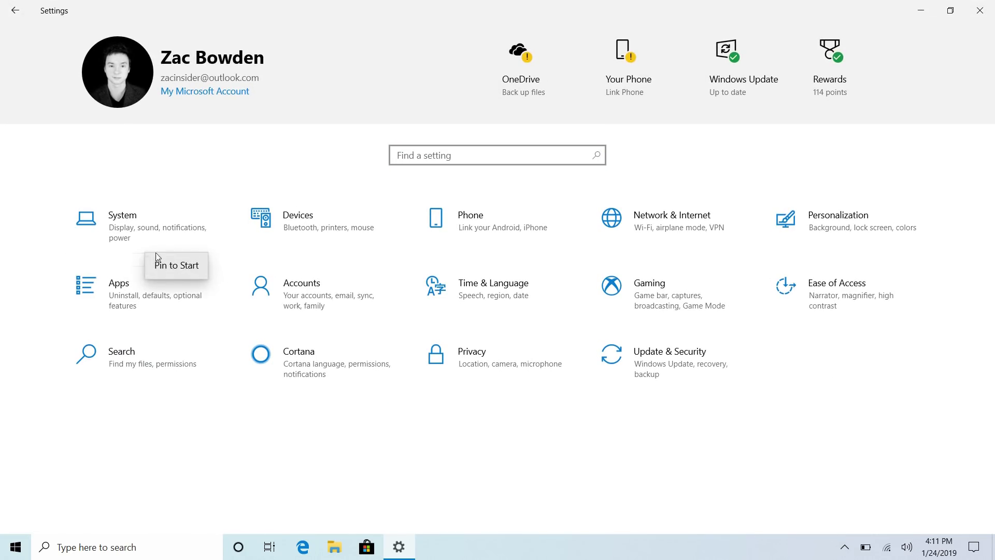
click(363, 463)
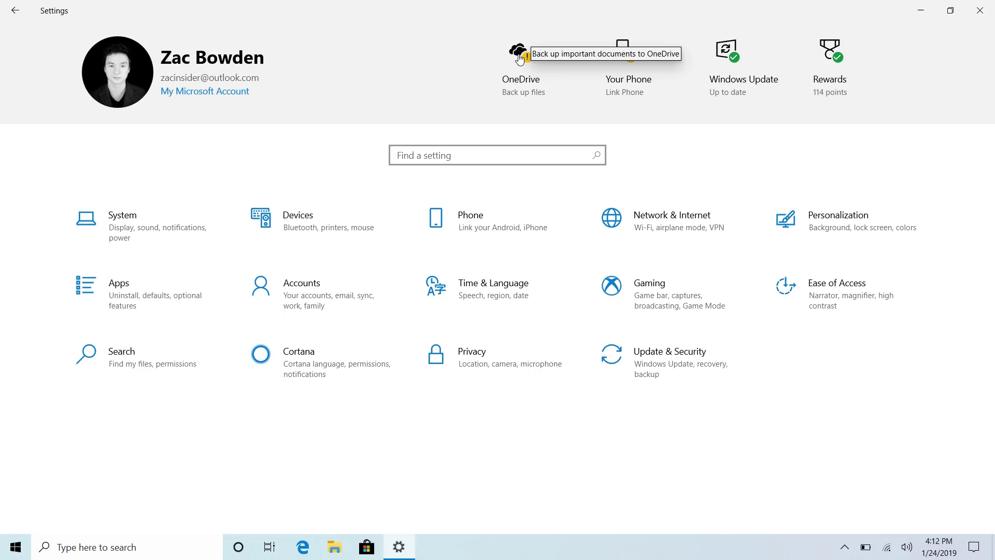
- Try the OneDrive folder-backup and Your Phone header shortcuts, closing each window
click(519, 59)
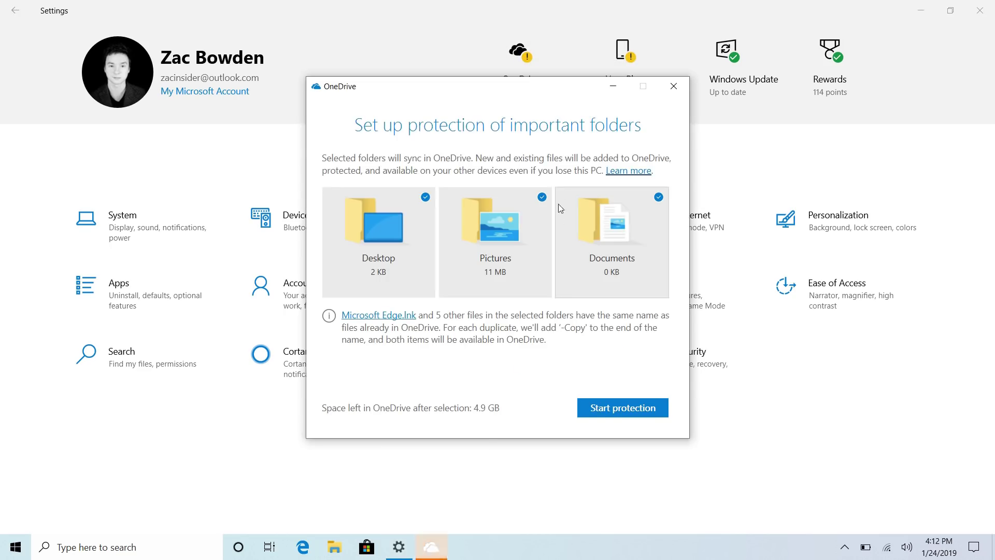
click(674, 86)
click(626, 66)
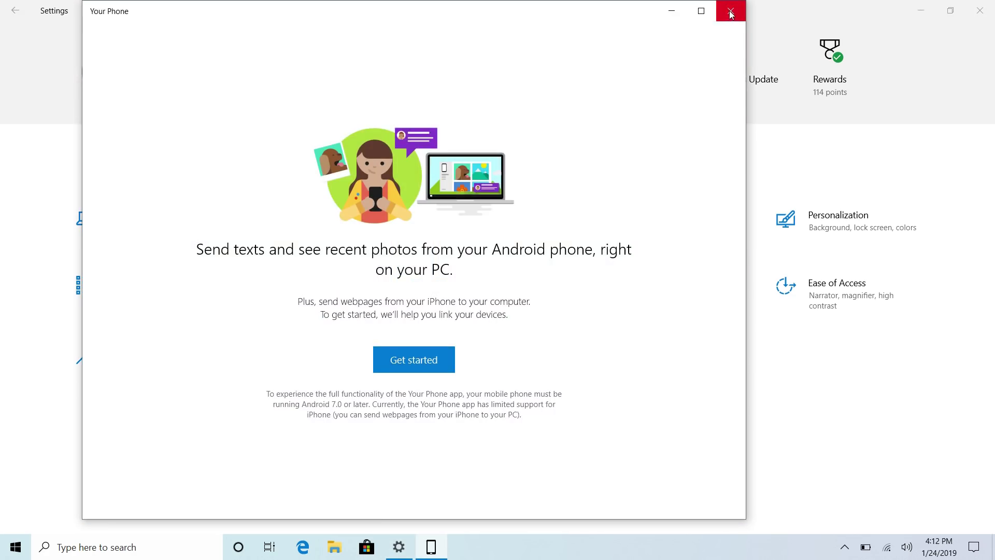
click(730, 11)
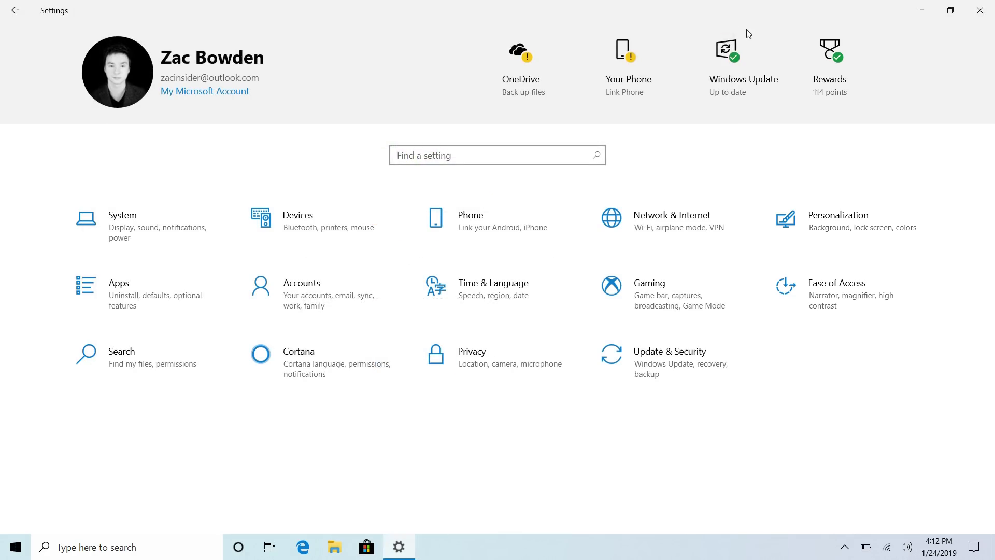
- Check the Windows Update page, return to Settings home, and minimize Settings
click(722, 59)
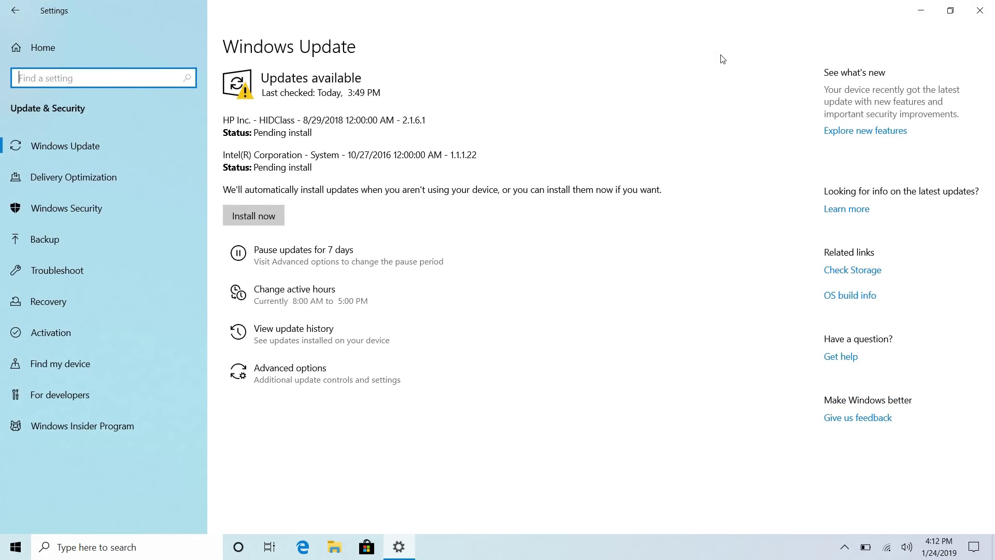
click(70, 41)
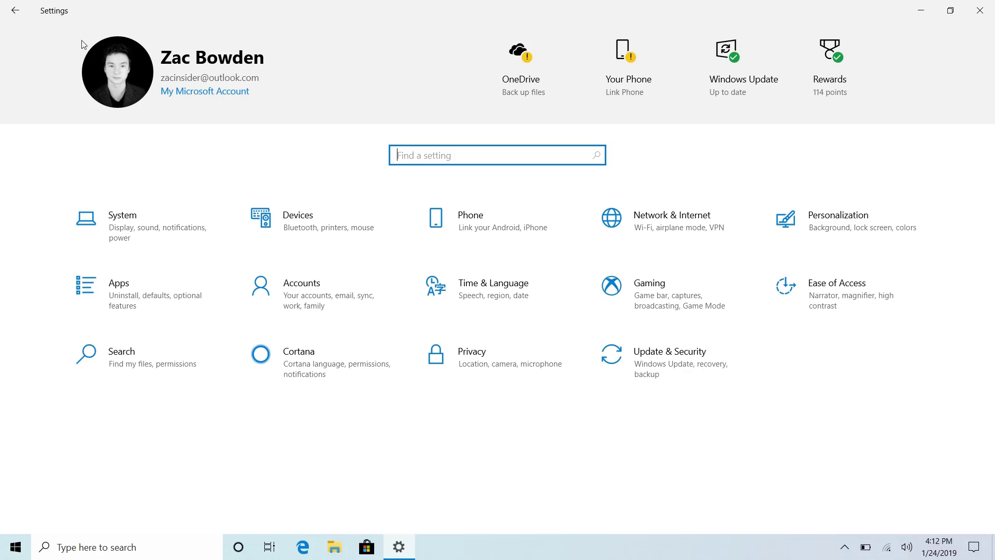
click(919, 11)
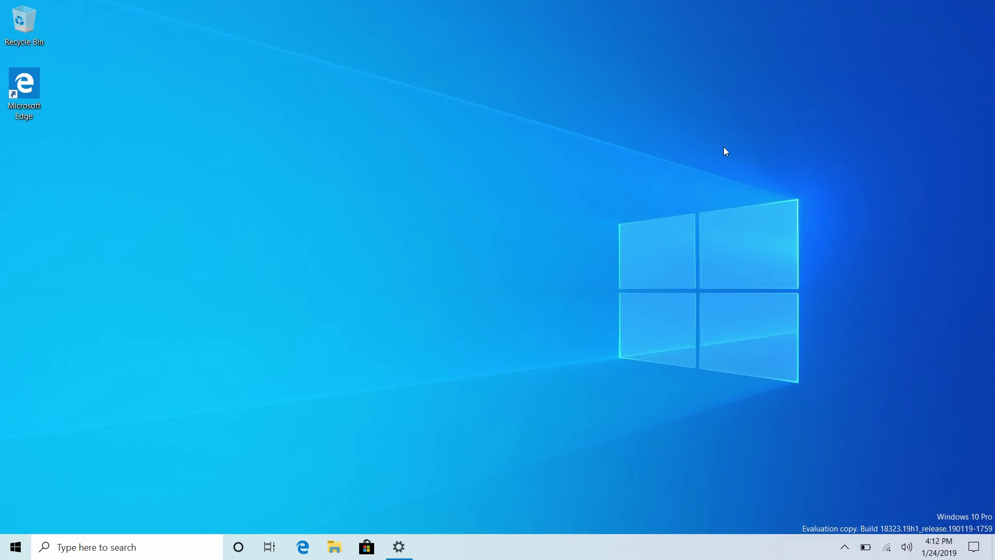
key(super)
text(winver)
key(Return)
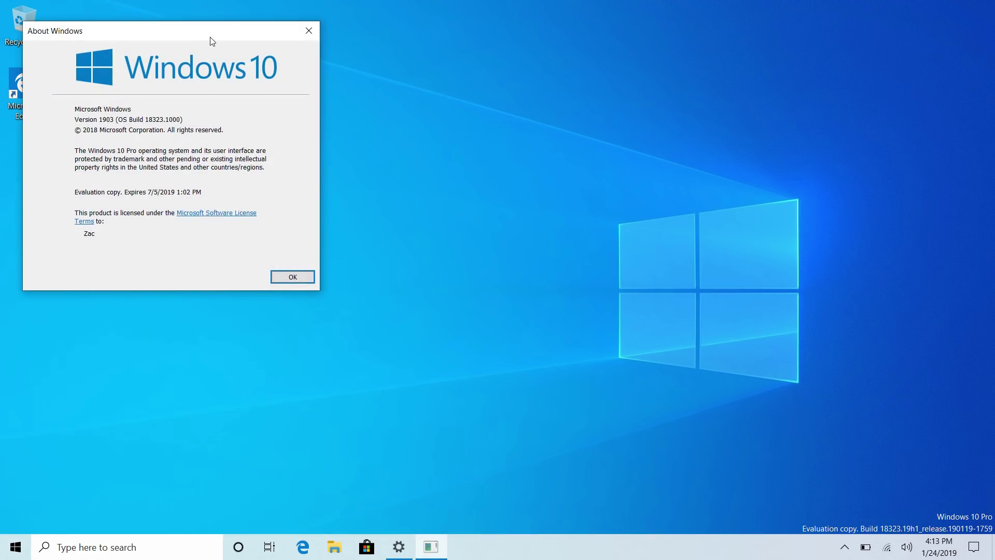
drag(212, 41, 410, 126)
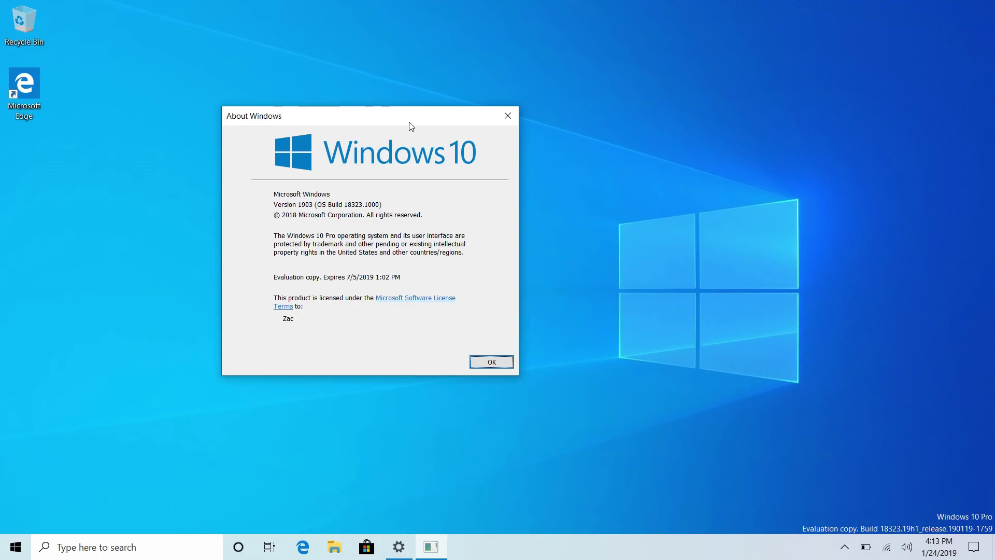
click(508, 119)
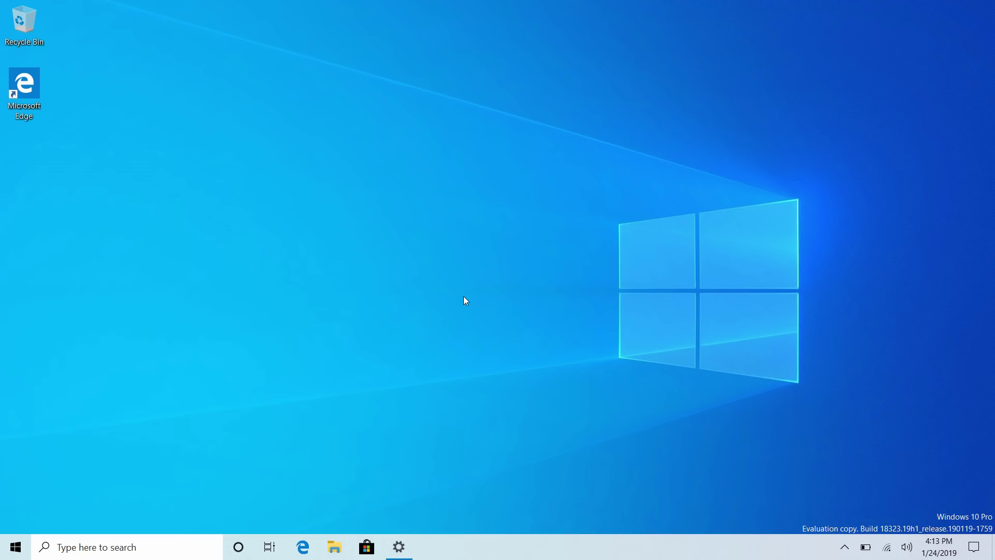
key(super)
text(winver)
key(Return)
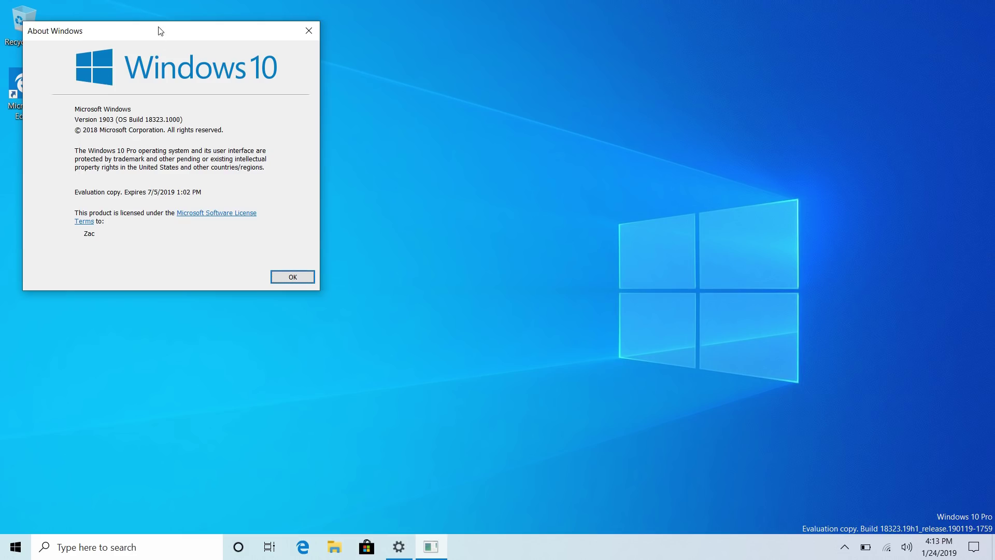
drag(160, 31, 439, 72)
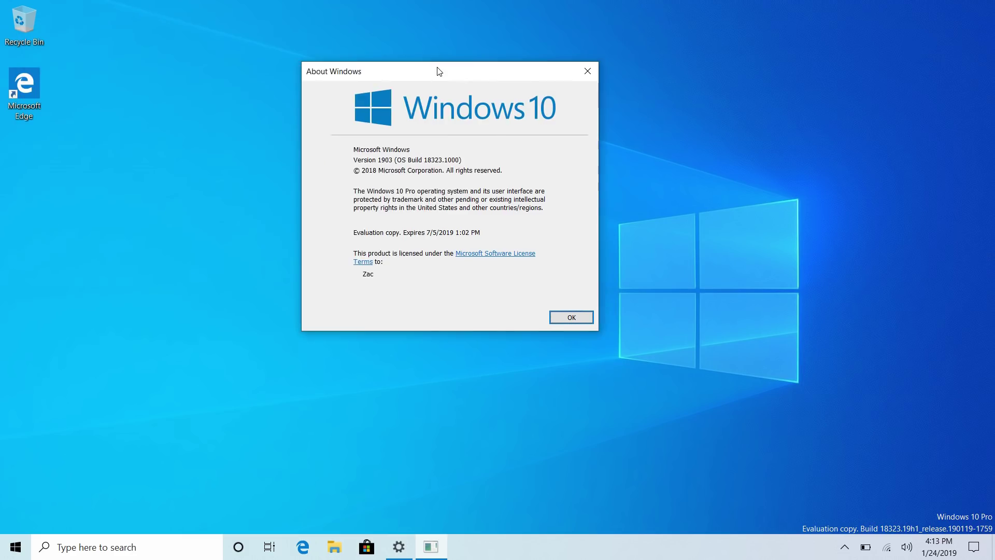
click(593, 71)
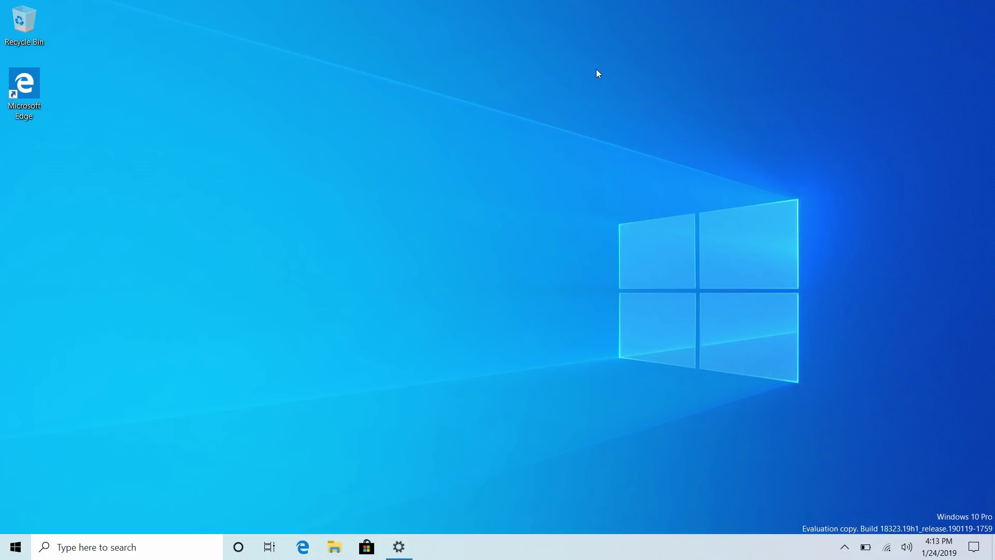
- Open taskbar search to see recent activities like the Raw Image Extension (Beta) page
click(149, 557)
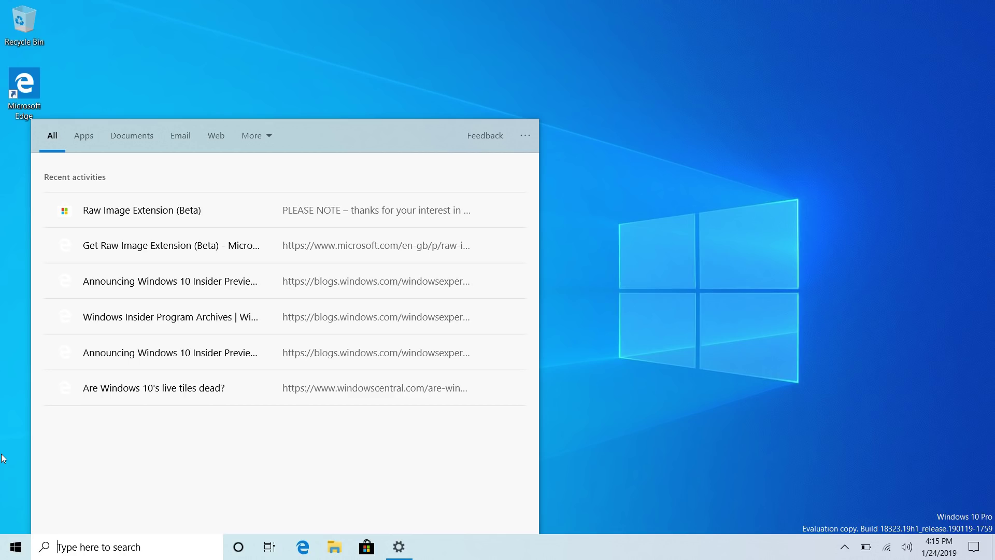
- Replace the 'settings' search with 'hello there', send it to Cortana, then close its reply
text(settings)
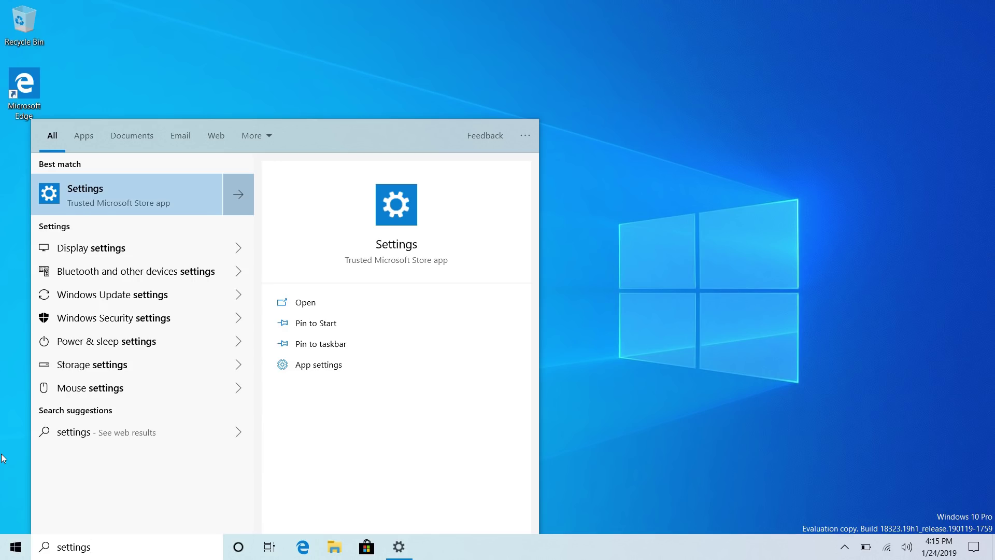
key(ctrl+a)
key(BackSpace)
text(hello)
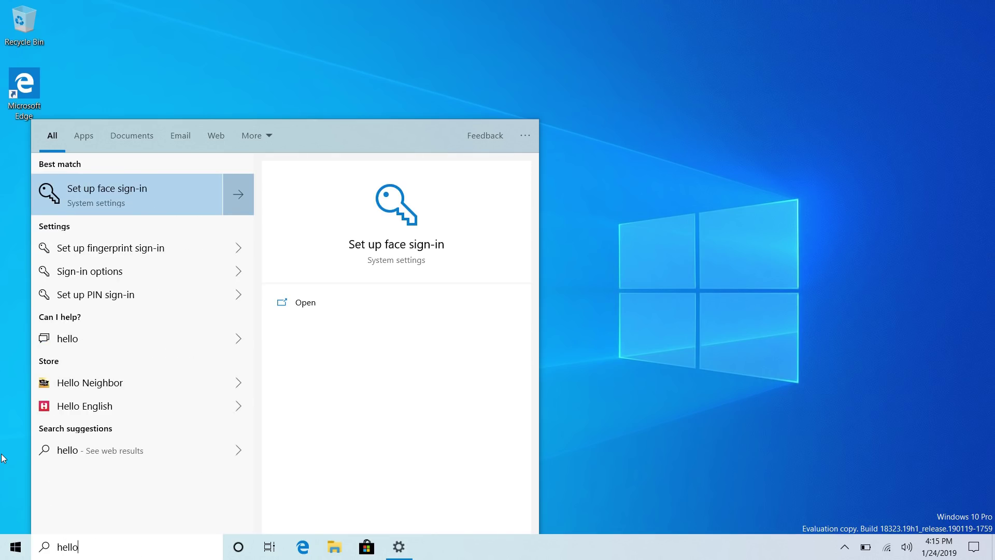
text( there)
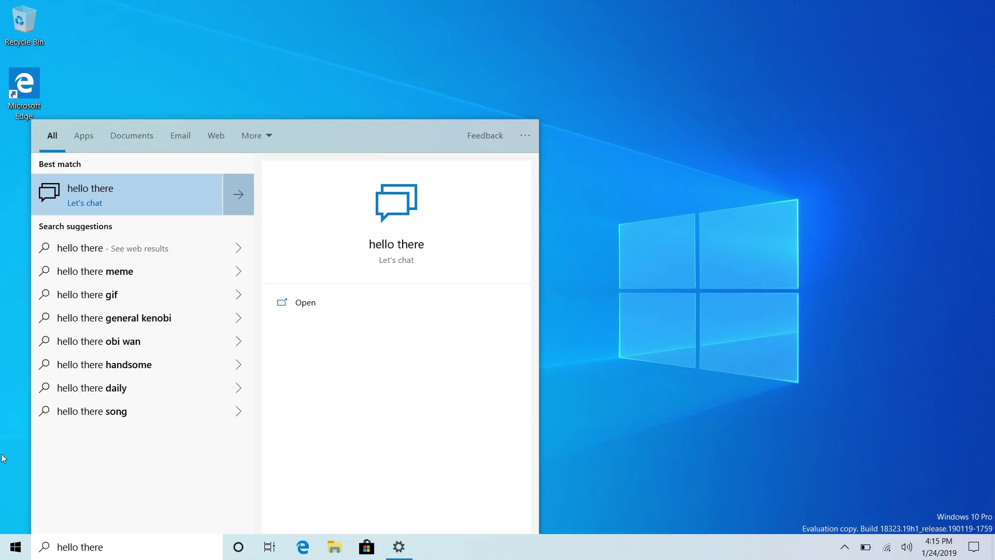
key(Return)
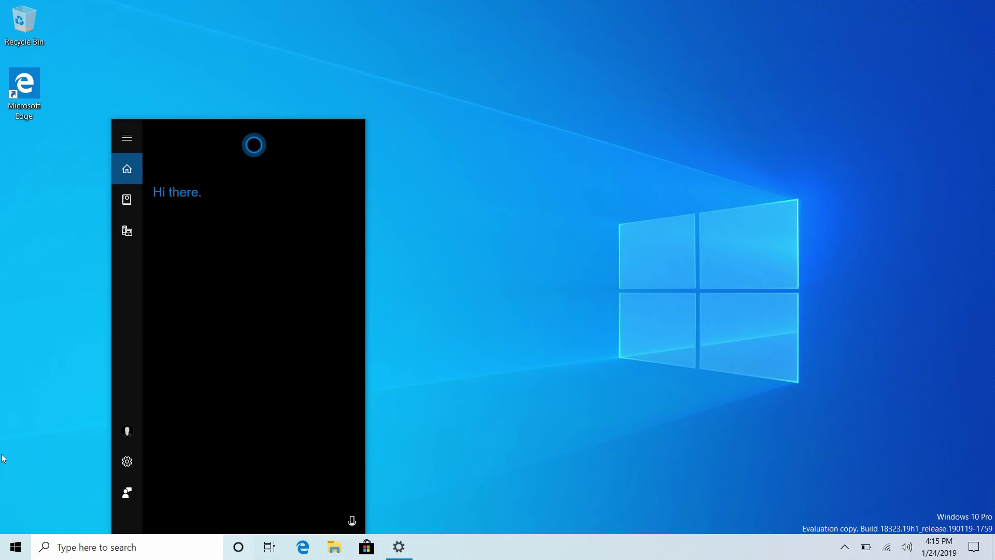
click(388, 228)
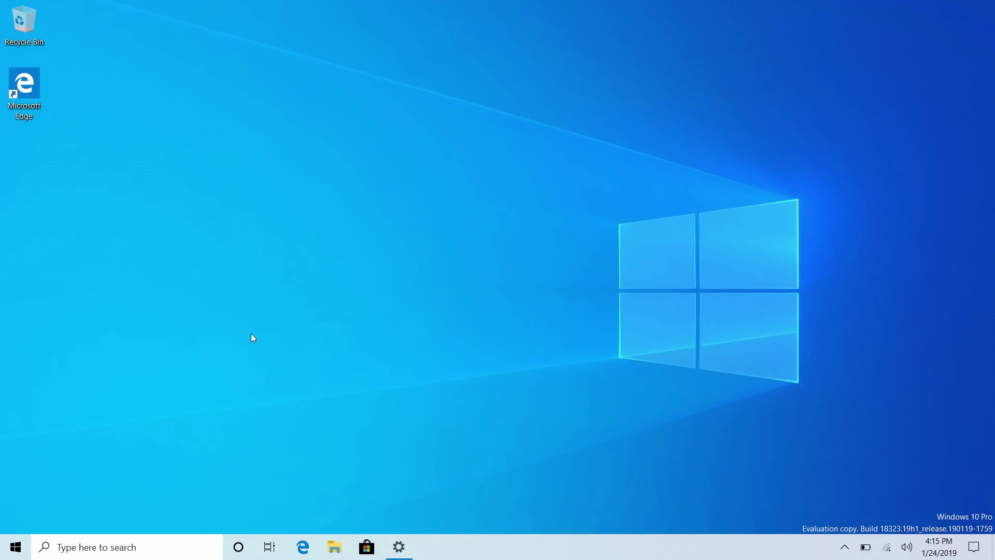
- Ask Cortana a voice question, close the results browser, then open and close Talk to Cortana settings
click(238, 548)
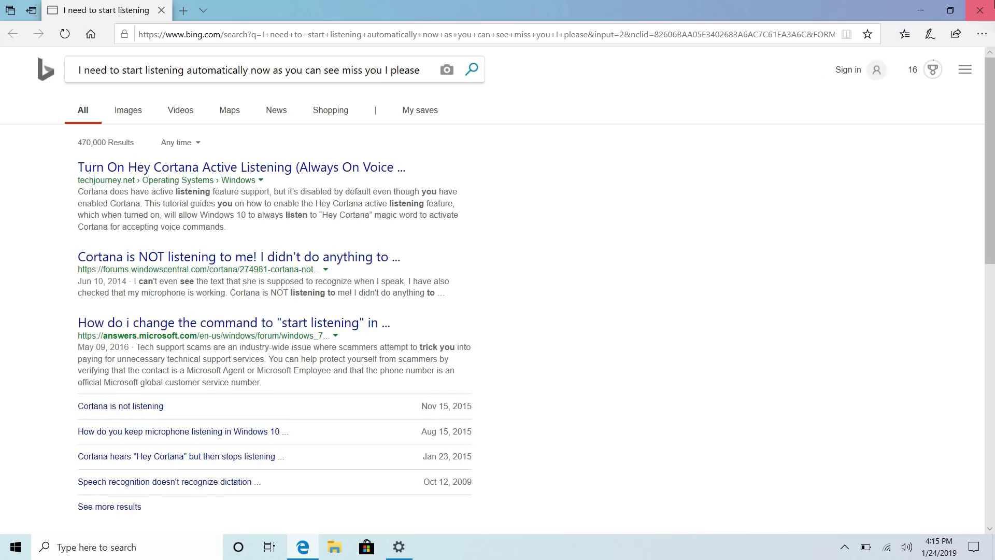
click(979, 10)
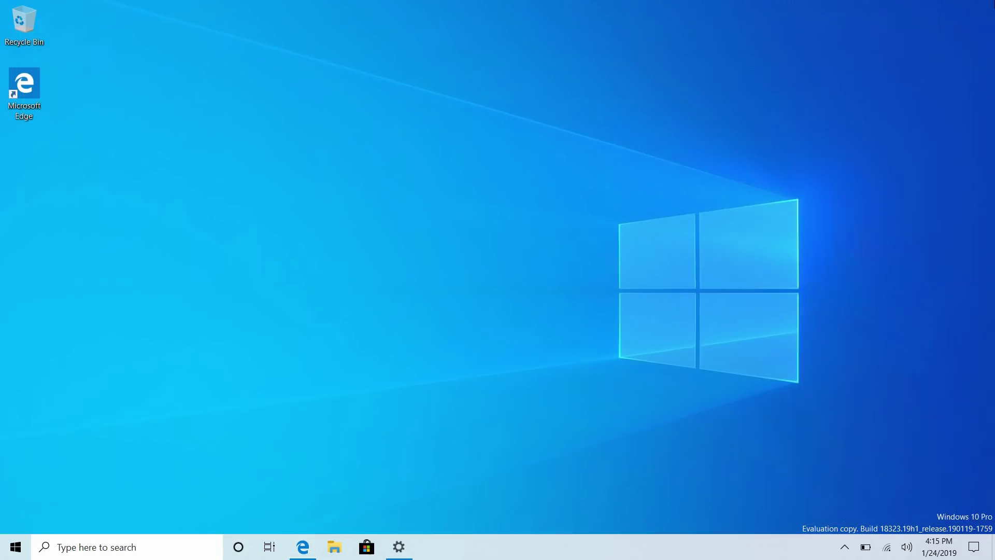
click(239, 548)
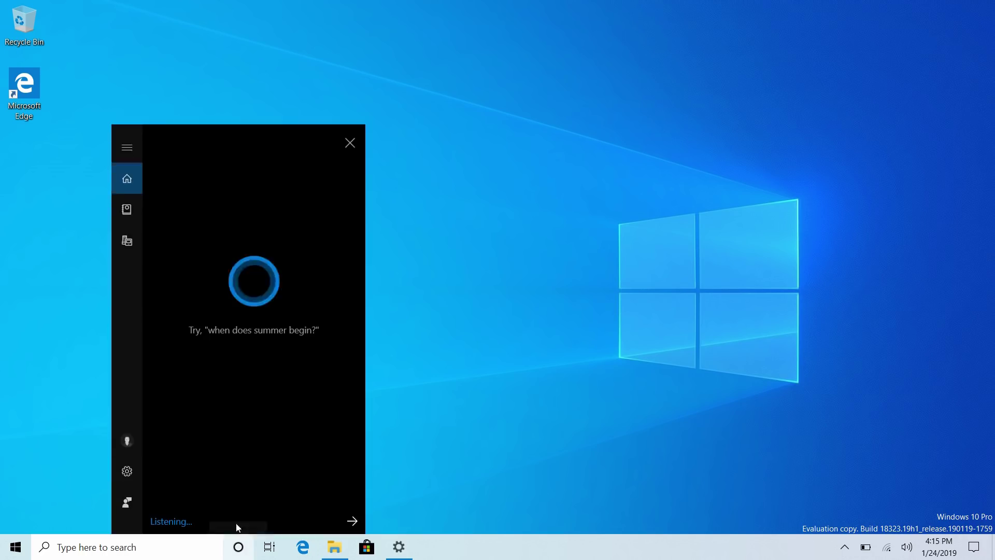
click(136, 458)
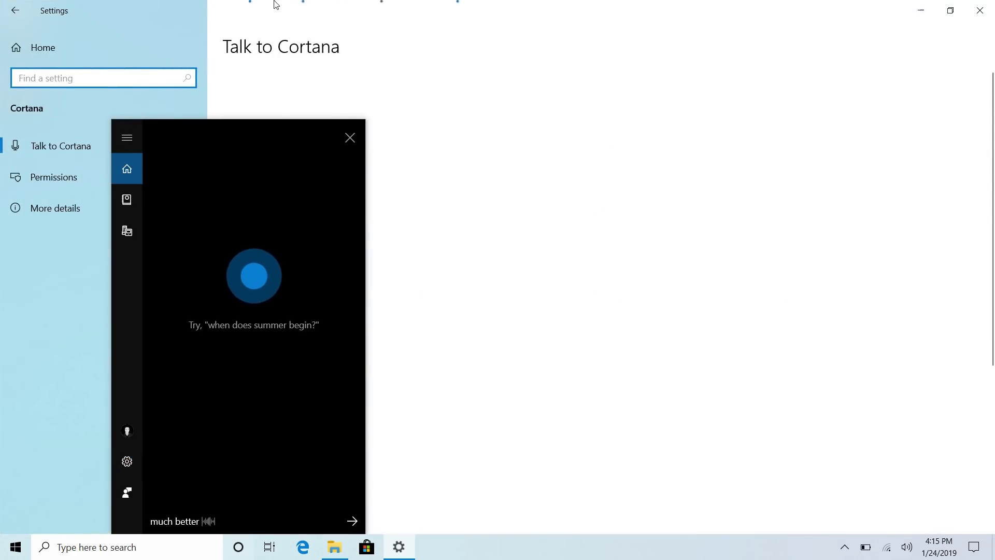
click(350, 138)
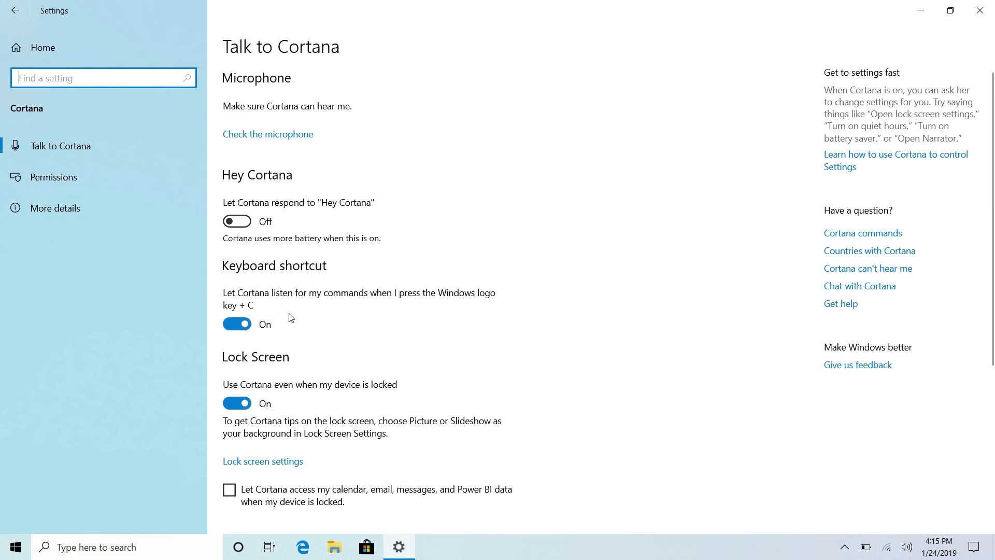
click(980, 10)
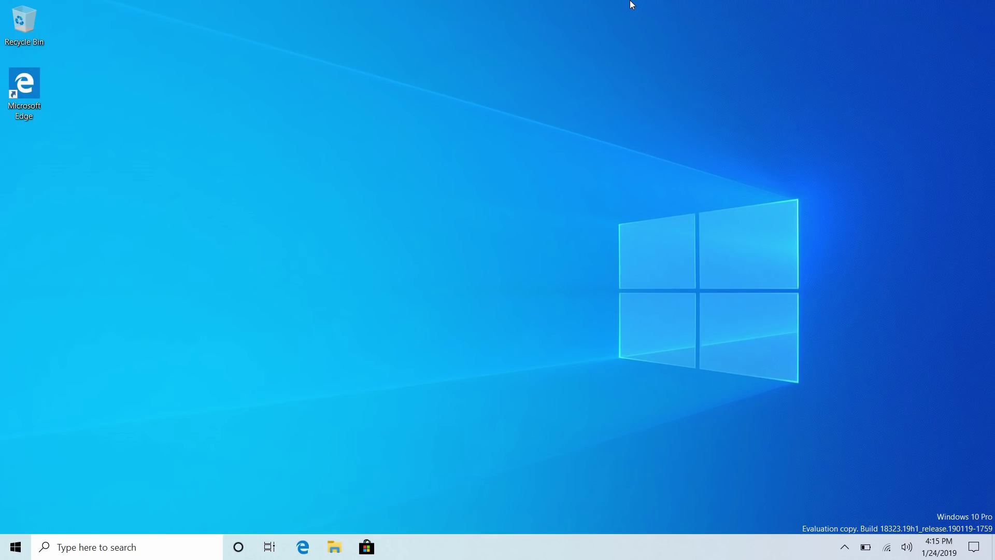
- Summon Cortana with Win+C, browse its Notebook, return home, and close the panel
key(super+c)
click(238, 547)
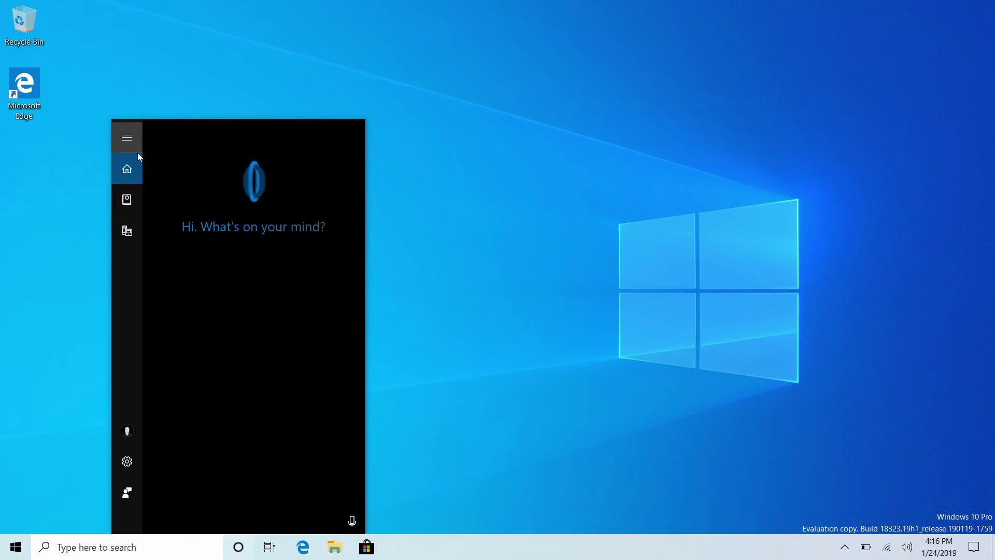
click(127, 199)
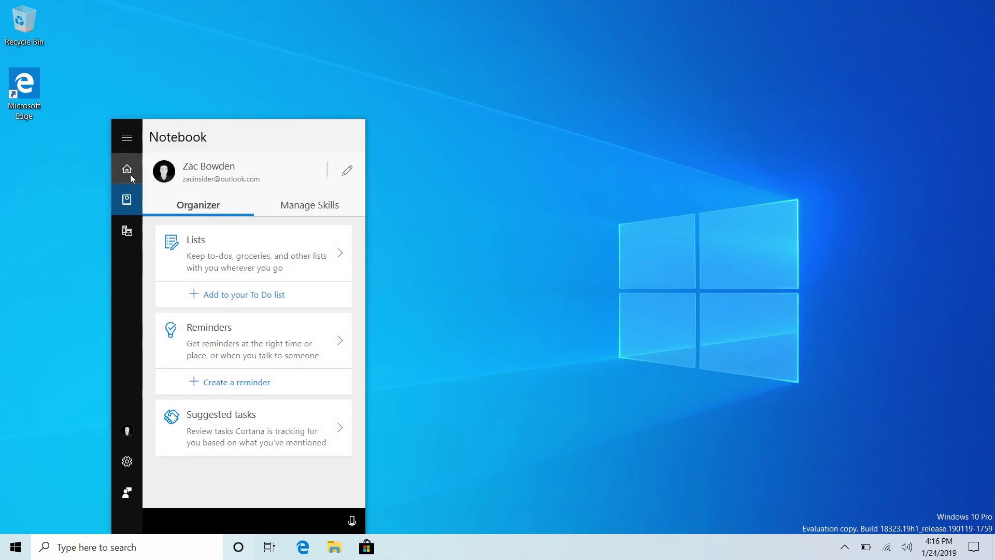
click(130, 174)
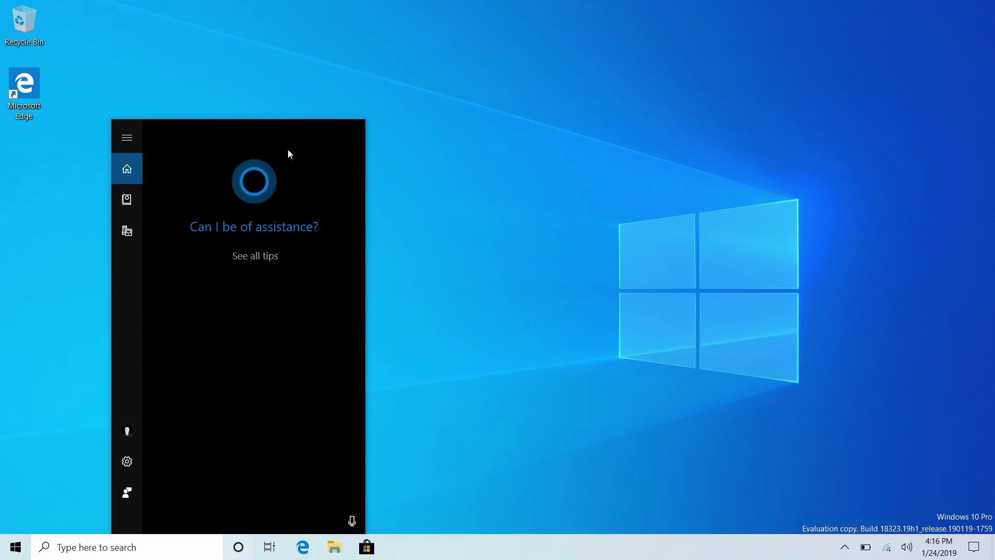
click(489, 407)
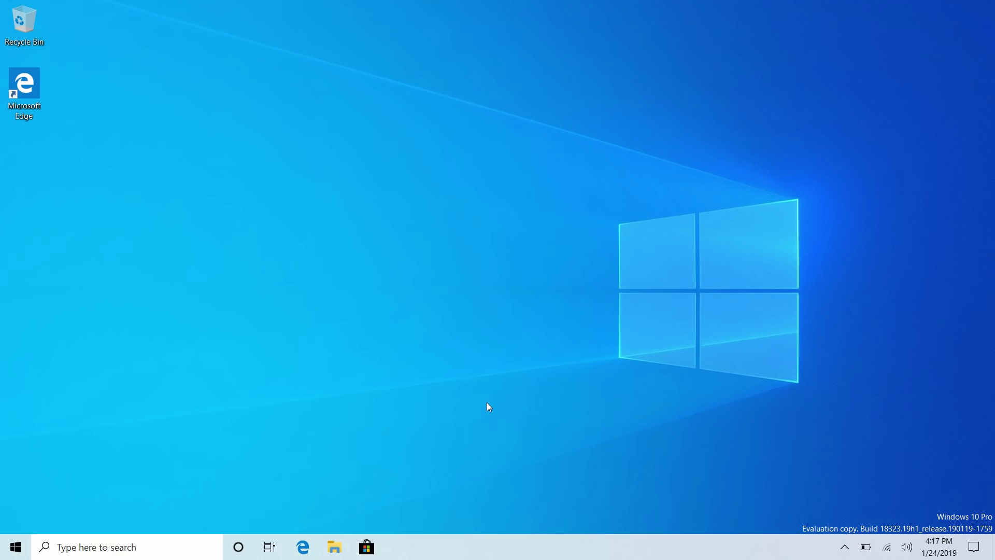
- Untick Show Cortana button in the taskbar menu and open the search panel
right_click(443, 552)
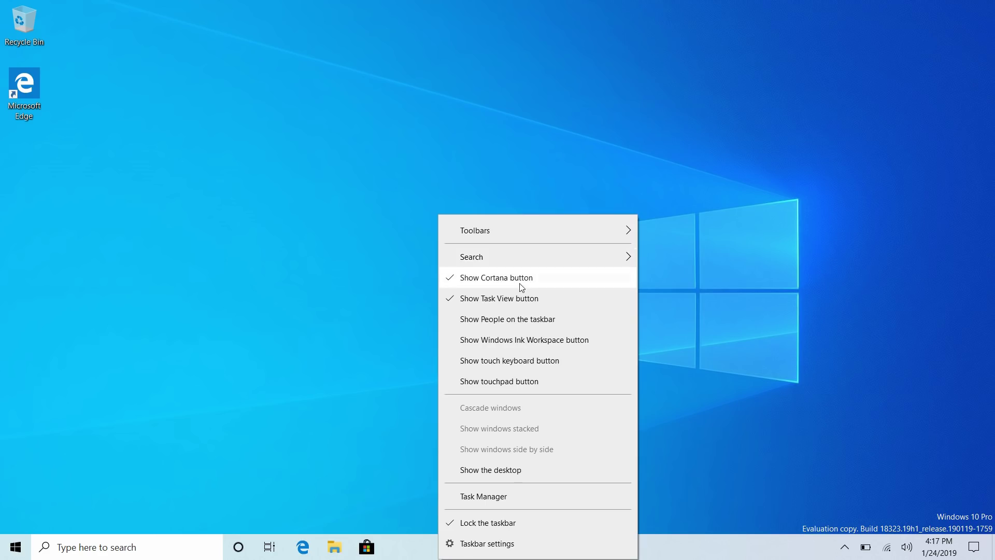
click(520, 283)
click(134, 554)
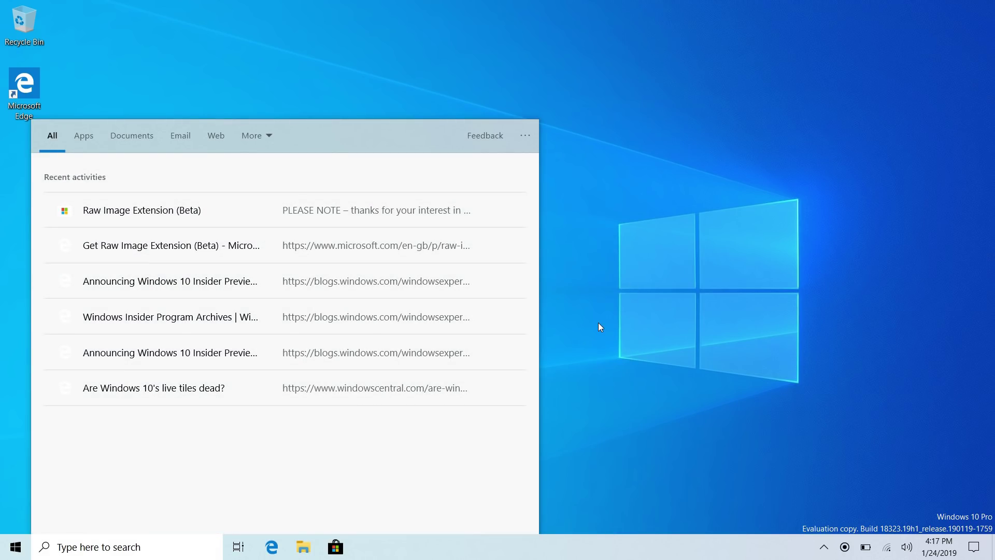
- Open Settings > Cortana, scroll through the Talk to Cortana options, then return to Settings home
key(super)
click(15, 486)
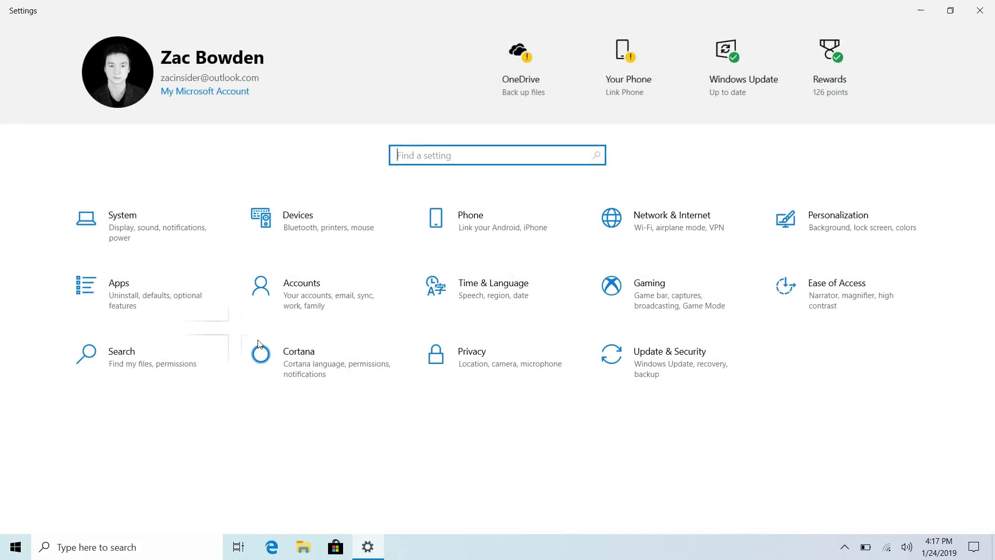
click(291, 352)
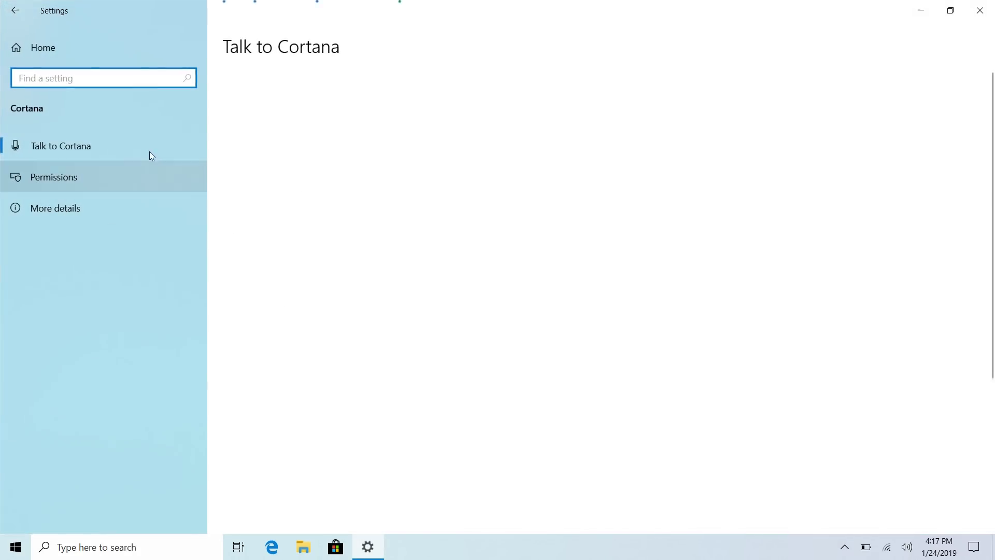
scroll(475, 292, down, 5)
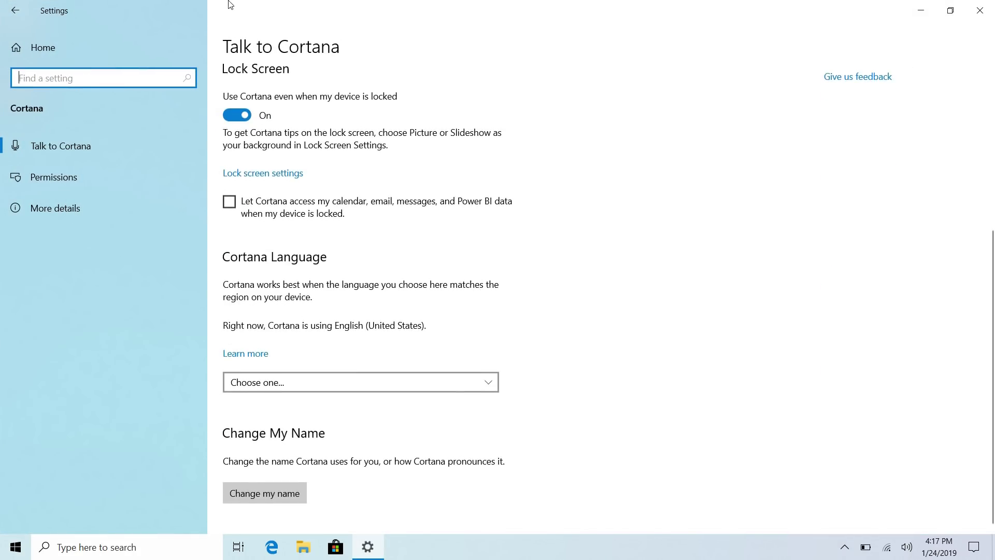
click(43, 47)
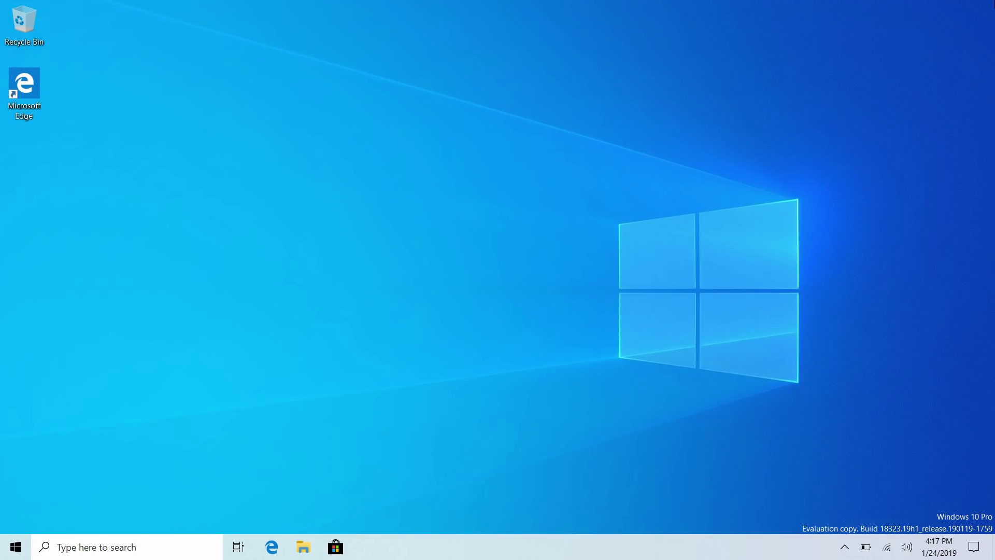
- Set taskbar Search to Hidden, turn Show Cortana button back on, and open Start
right_click(490, 553)
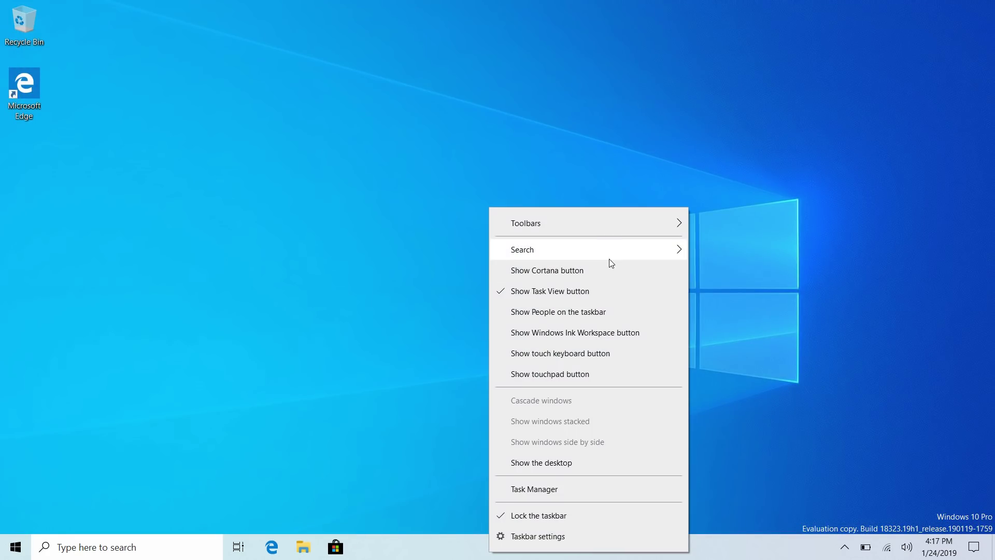
mouse_move(606, 258)
click(761, 254)
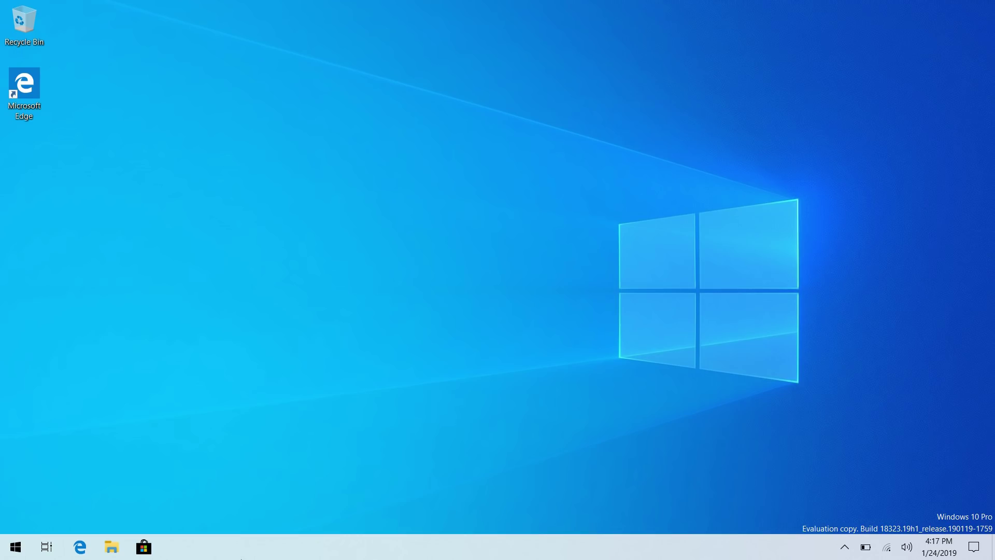
right_click(242, 552)
click(300, 278)
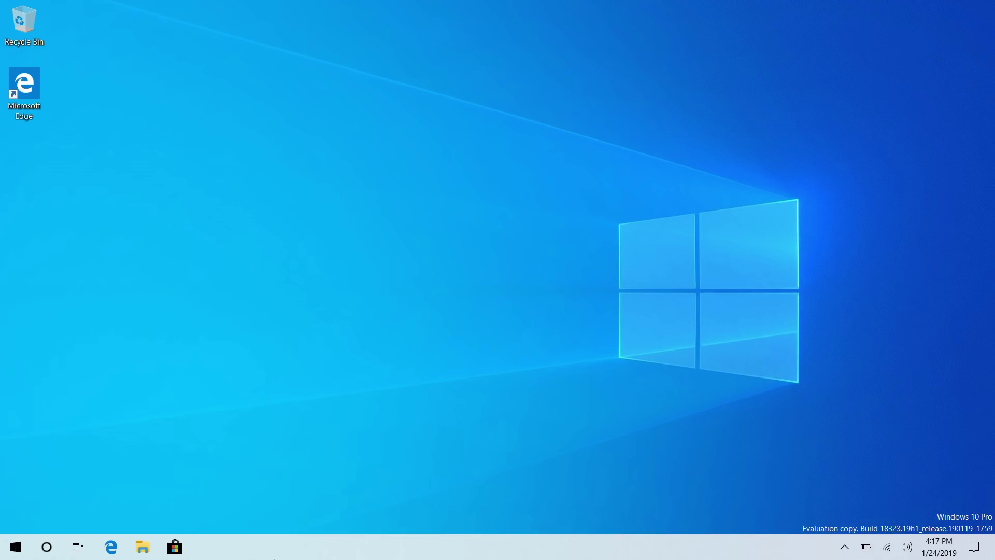
key(super)
- Review the Windows Insider ring choices, keep Fast, then go to the Recovery page
click(37, 482)
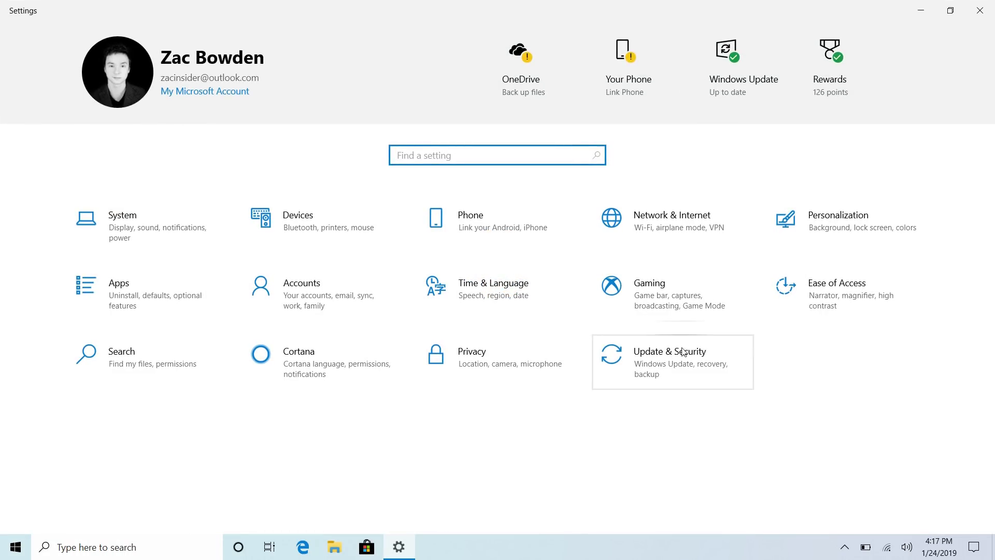
click(675, 360)
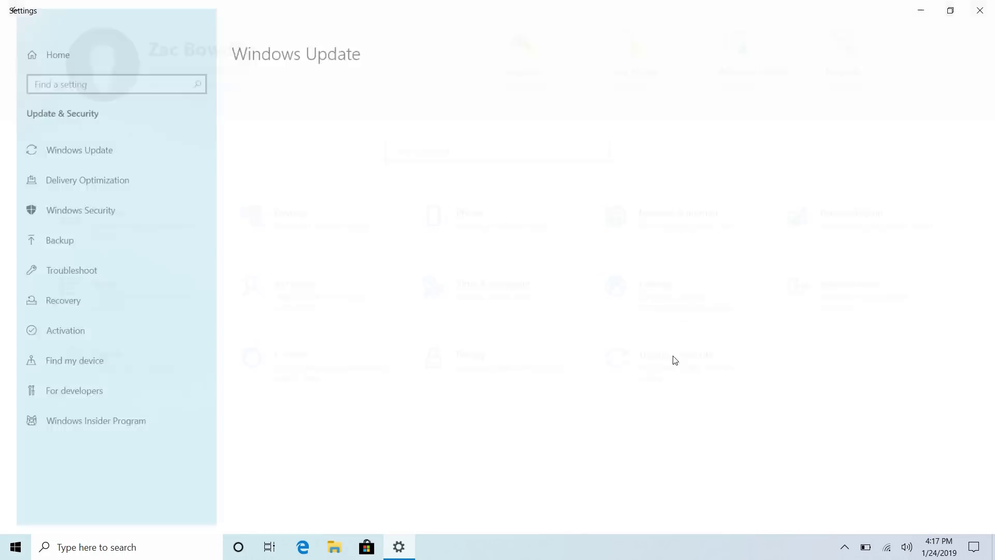
click(150, 423)
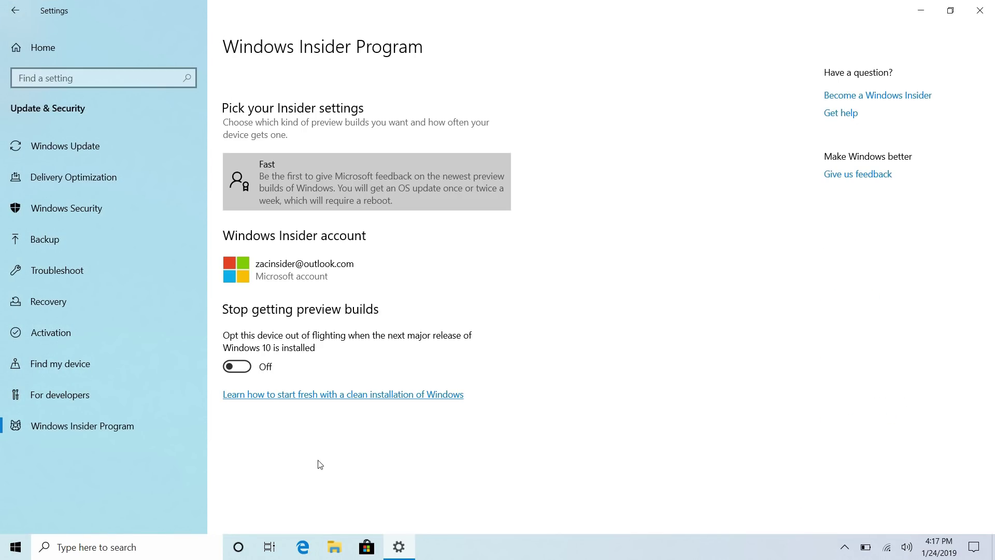
click(334, 181)
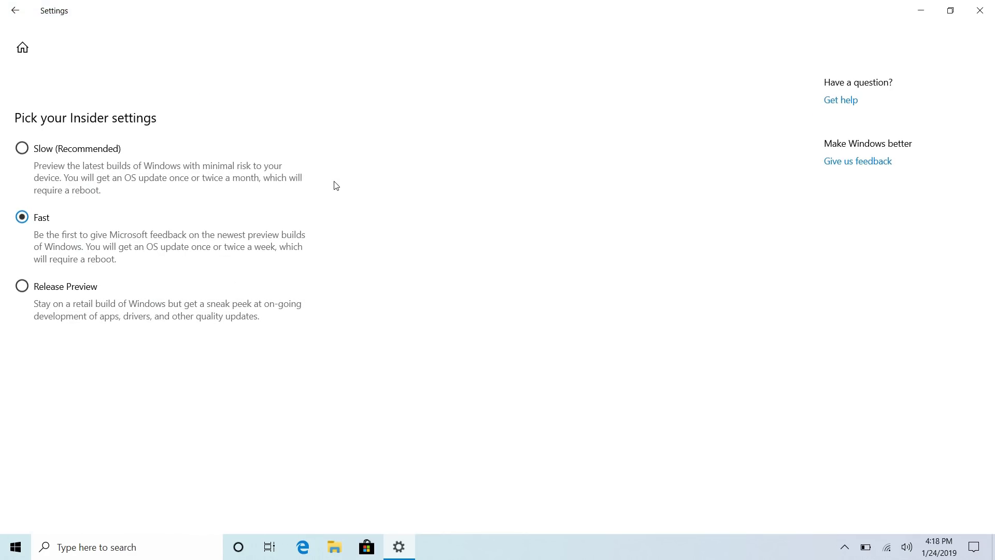
click(2, 4)
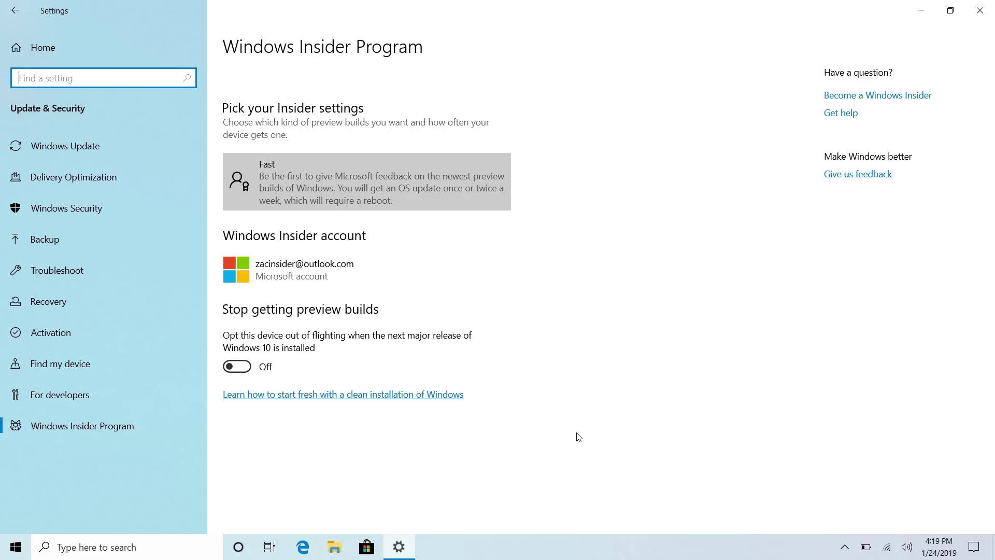
click(48, 301)
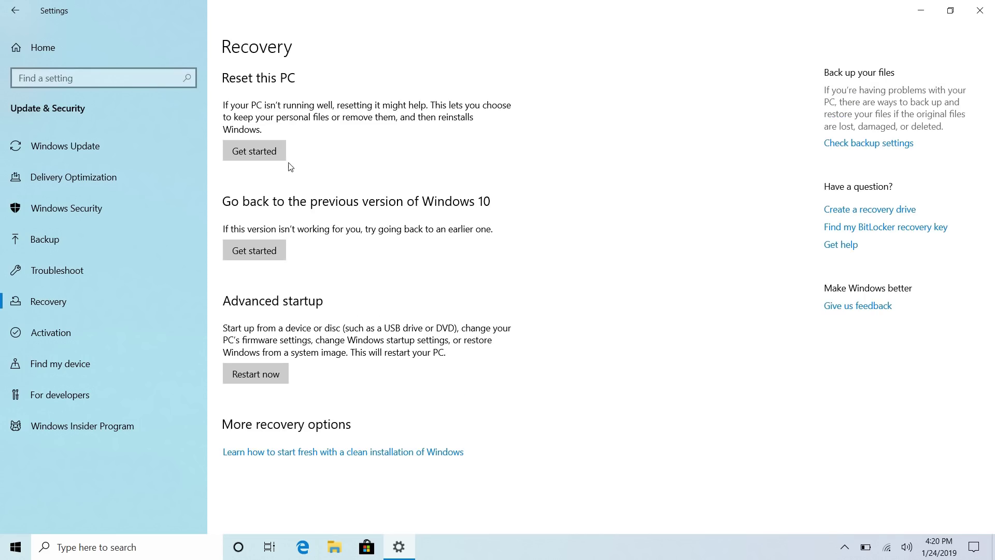
- Start Reset this PC with Remove everything, review the data erasure options, then cancel
click(250, 148)
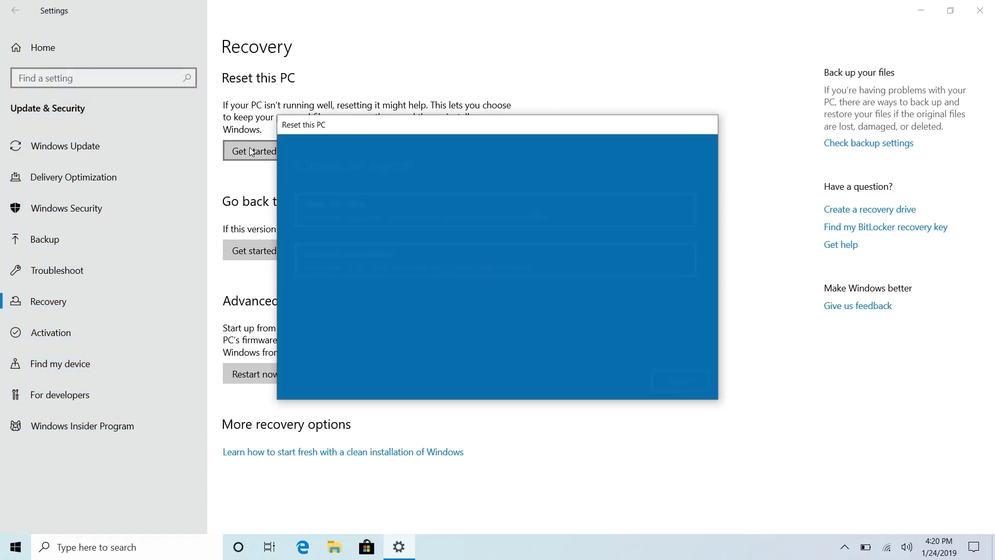
click(399, 256)
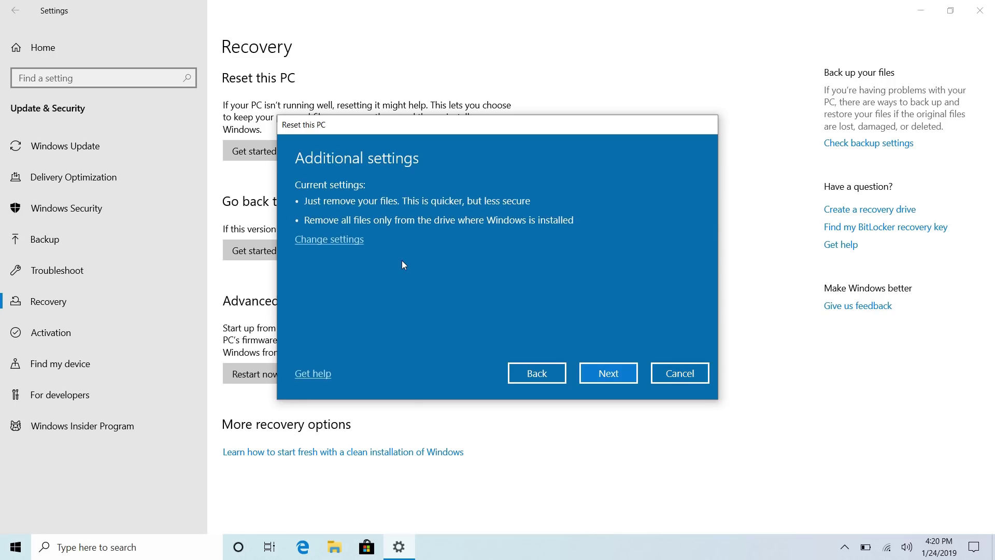
click(324, 240)
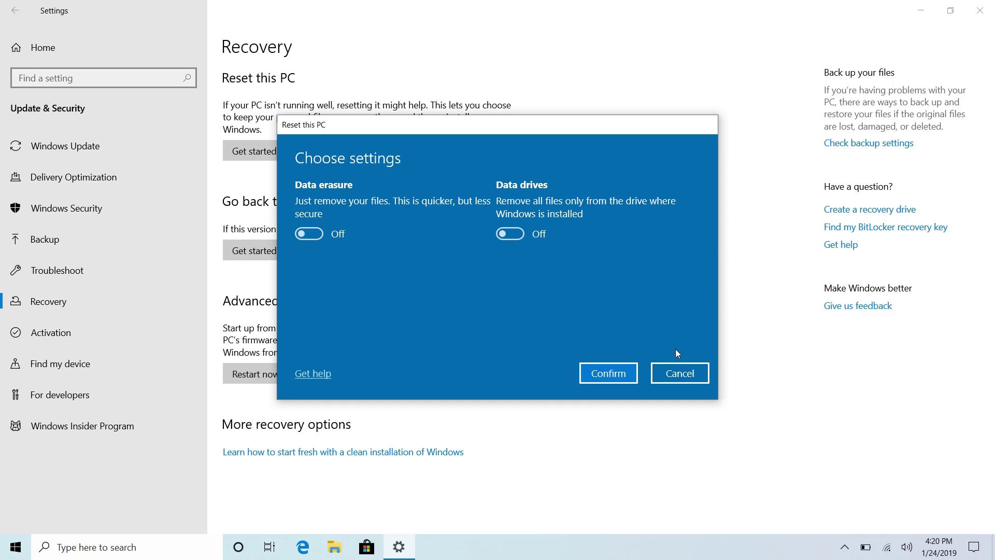
click(696, 381)
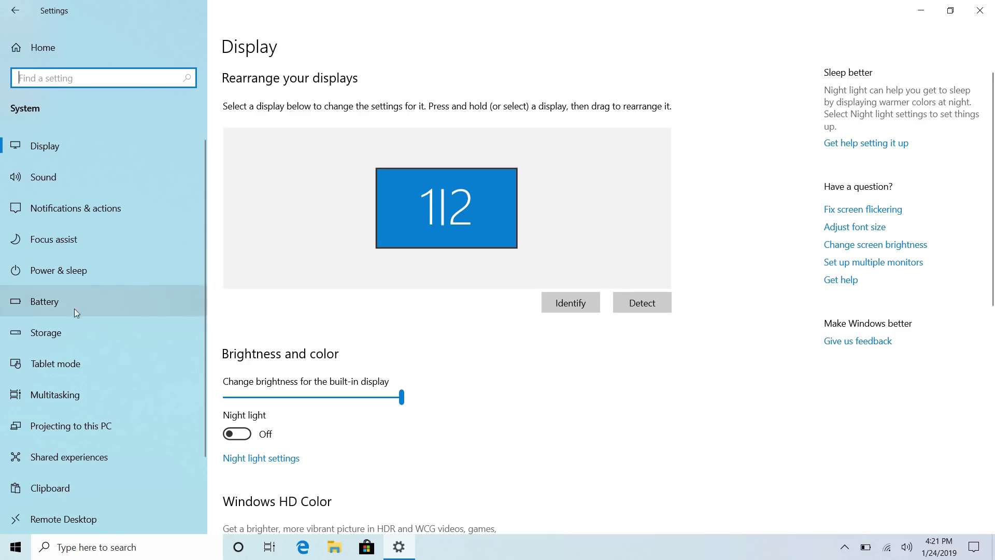
- View the System & reserved storage breakdown showing 6.96 GB reserved, then close Settings
click(119, 333)
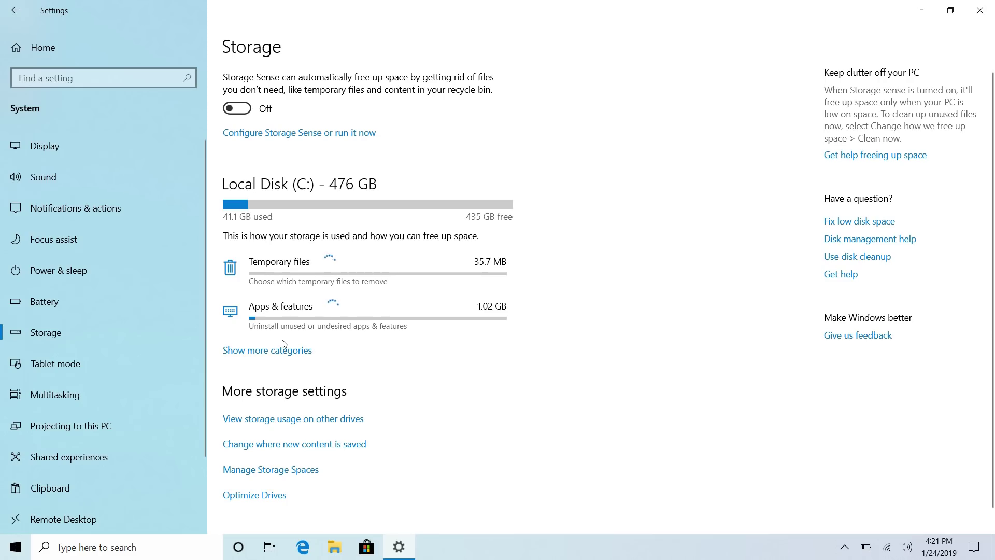
click(272, 355)
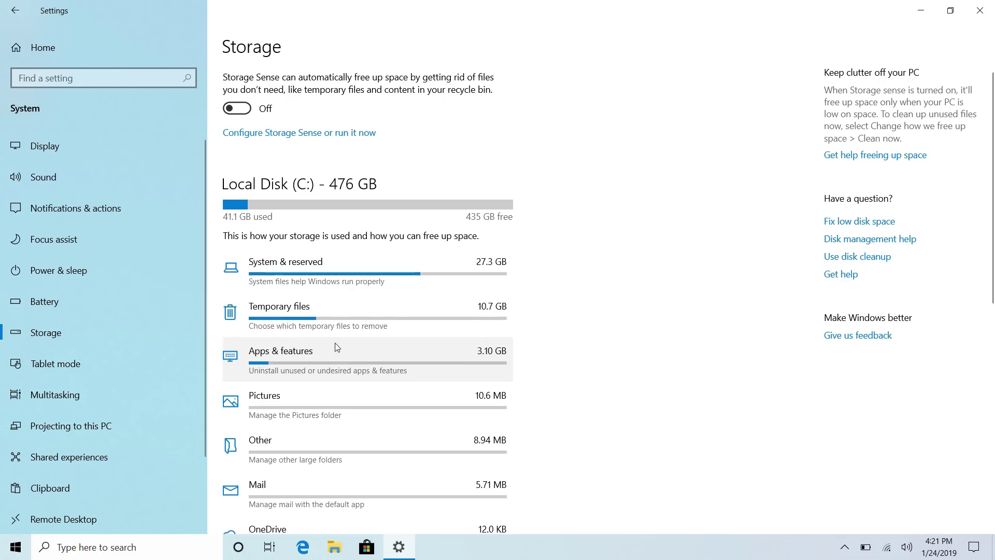
click(290, 323)
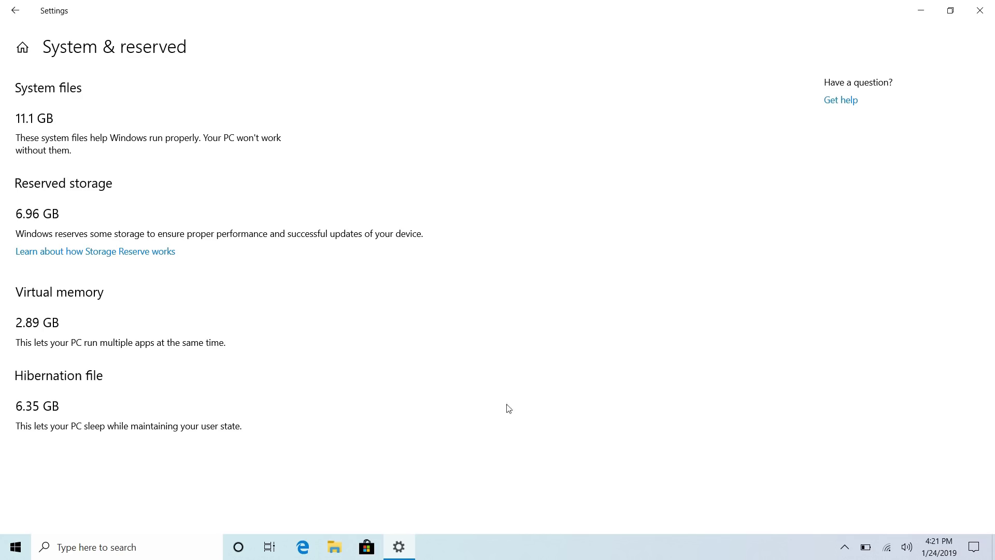
key(alt+F4)
- From the Start menu's search, insert a smiling kaomoji using the emoji panel
click(15, 547)
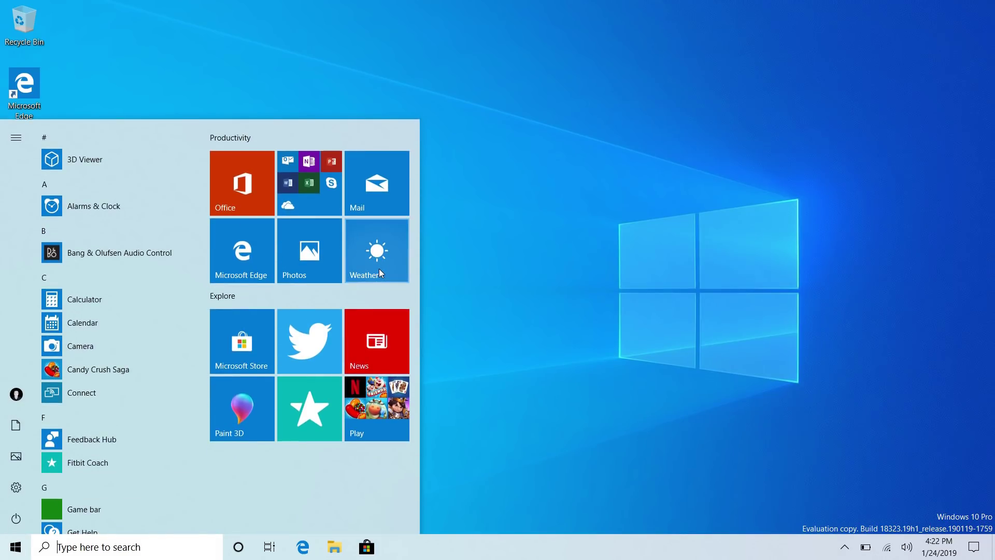
key(super+period)
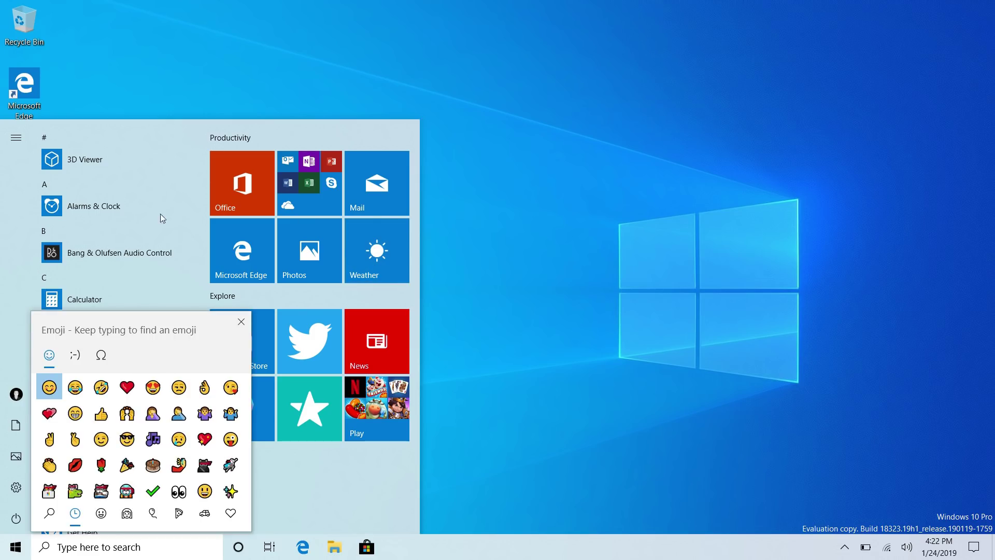
click(75, 356)
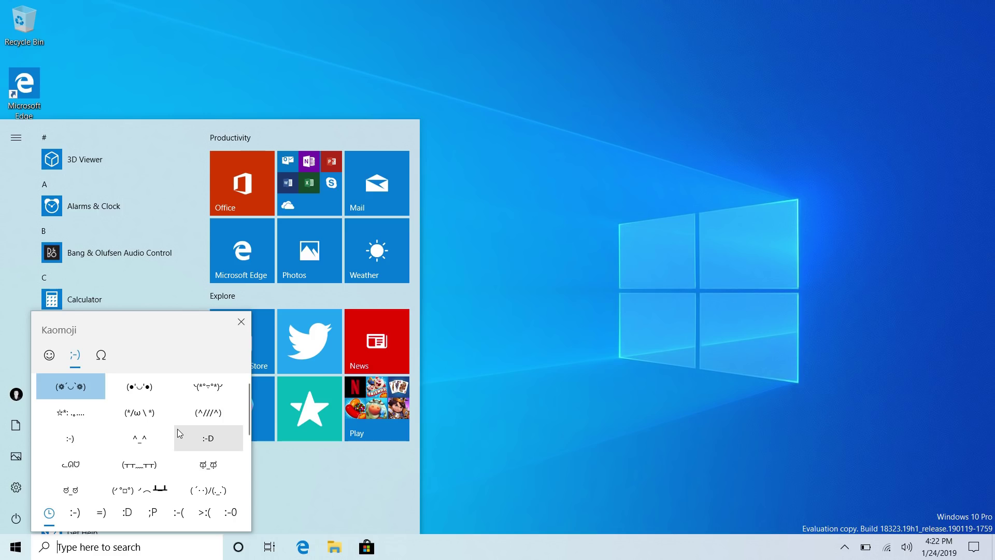
click(150, 394)
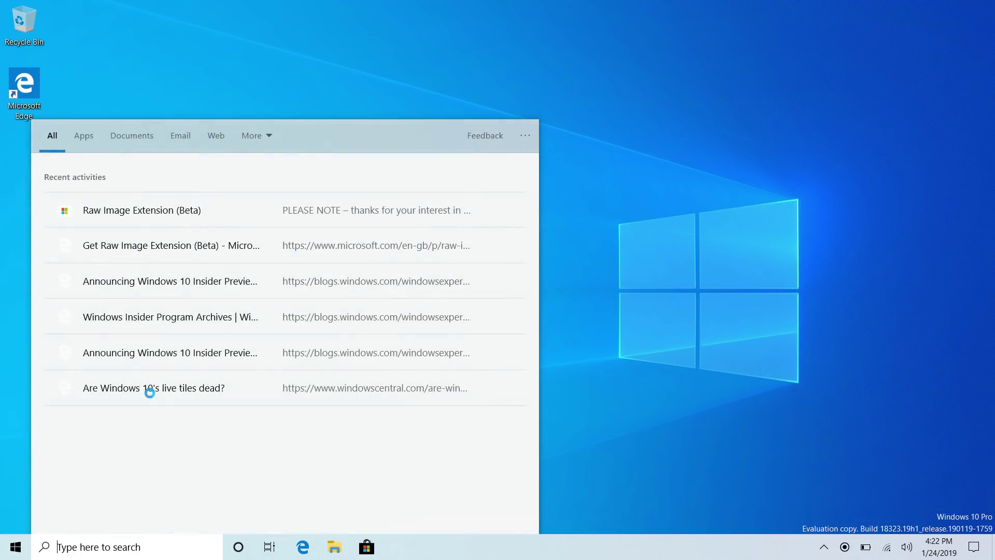
- Insert the © symbol from the Symbols collection, then clear it from the search
key(super+period)
click(109, 354)
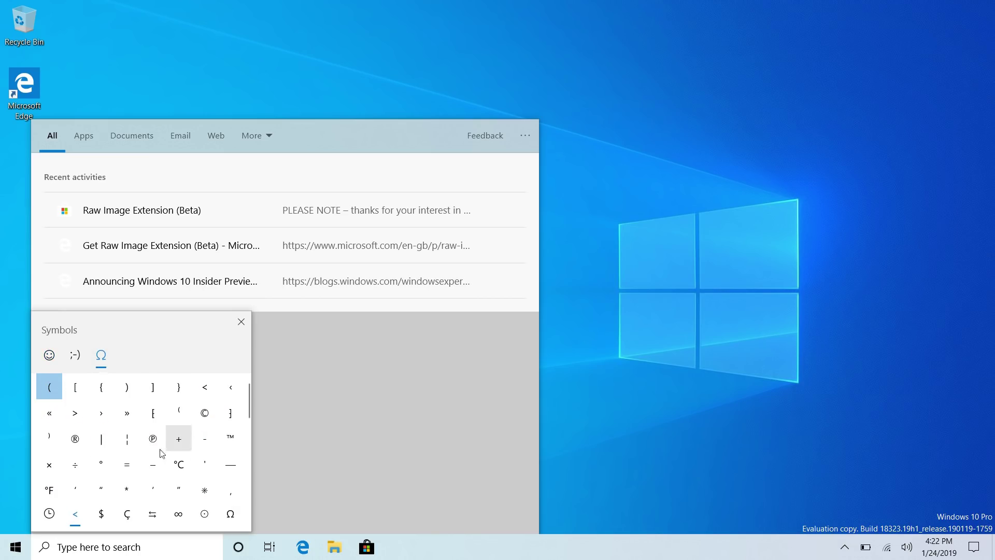
click(199, 422)
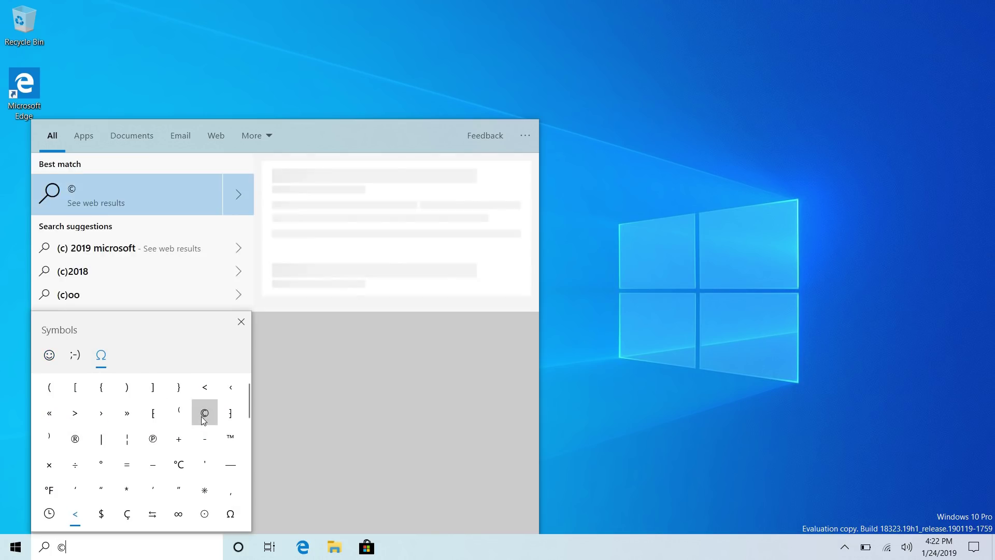
key(Escape)
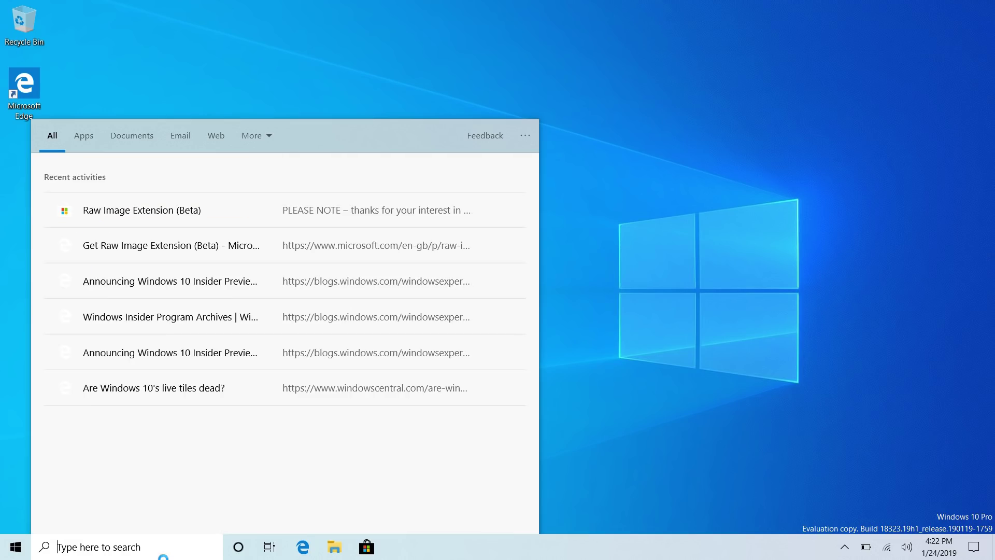
- Inspect the clipboard history's screenshot item and its Delete/Pin/Clear all options, then close it
key(super+v)
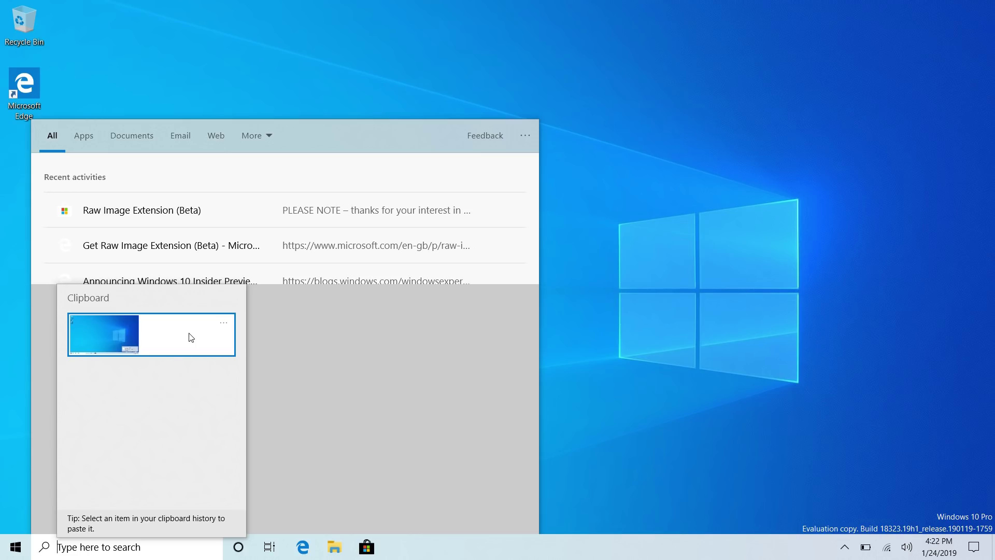
click(223, 323)
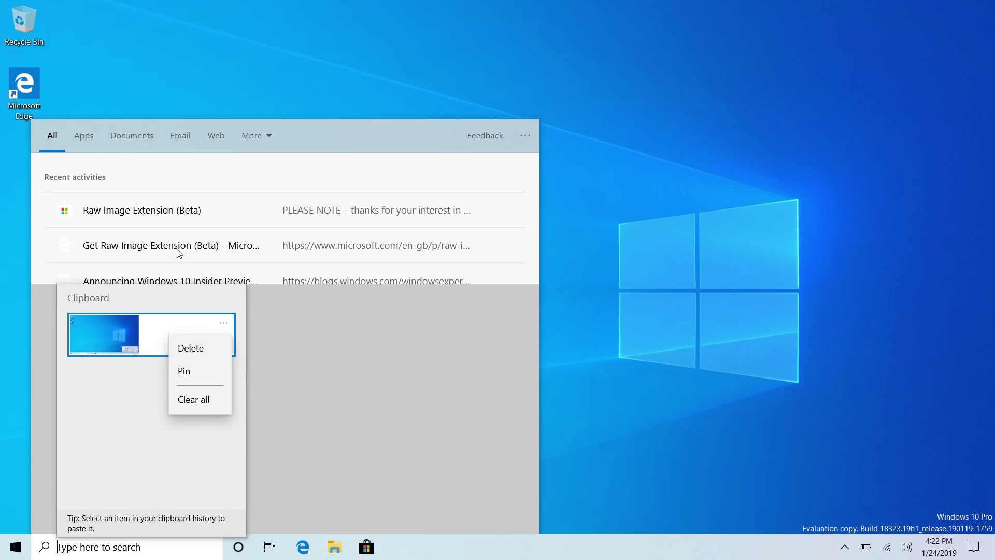
click(132, 474)
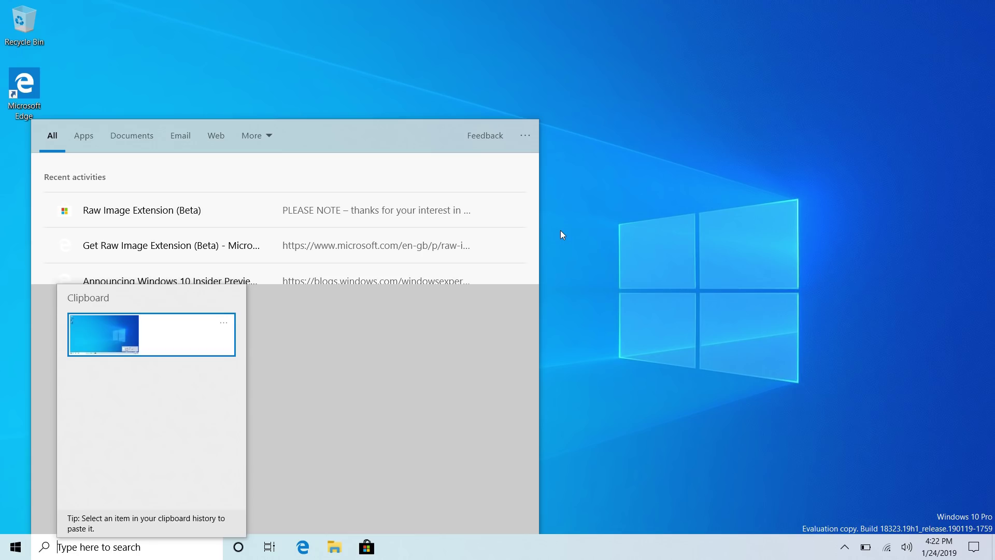
key(Escape)
- Set Task Manager's default tab to Performance and close it
key(ctrl+shift+Escape)
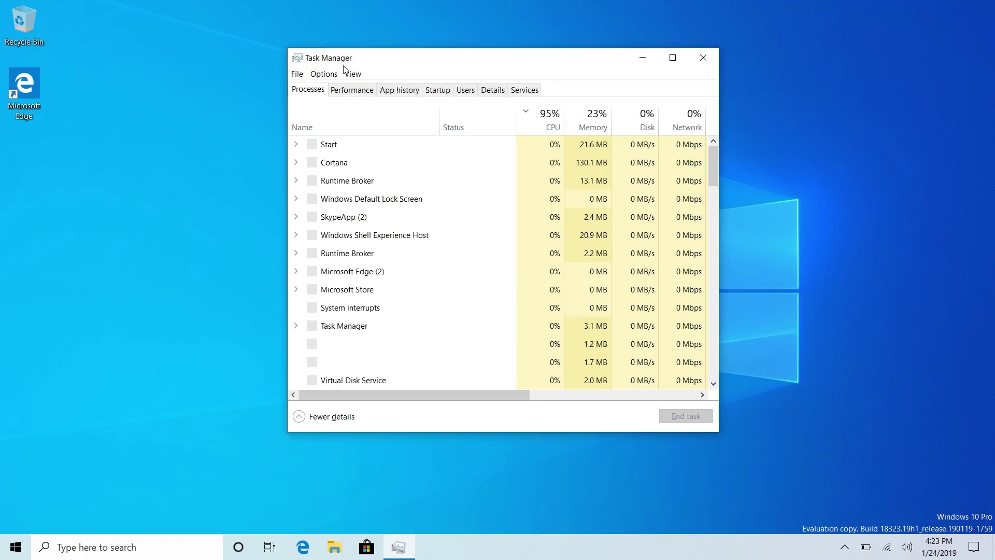
click(324, 73)
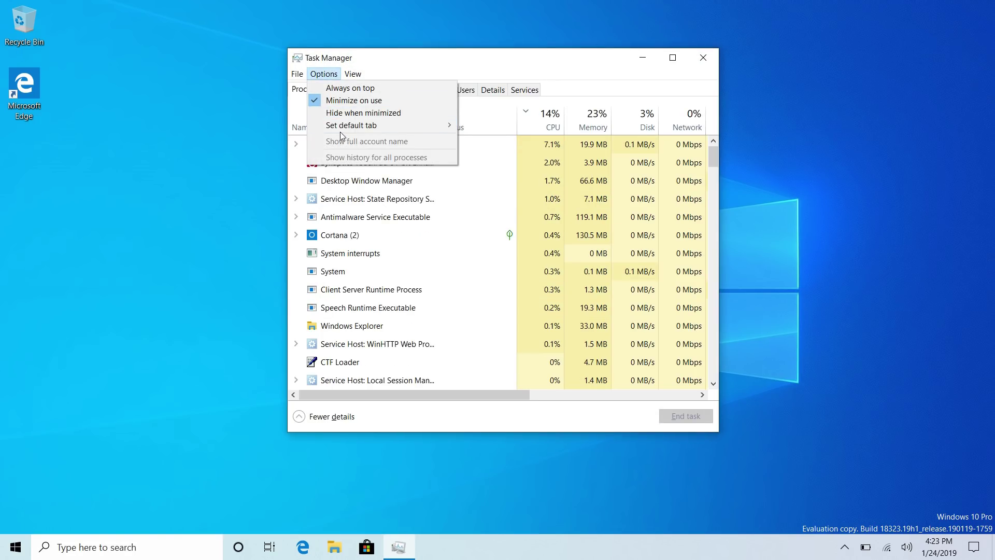
mouse_move(340, 130)
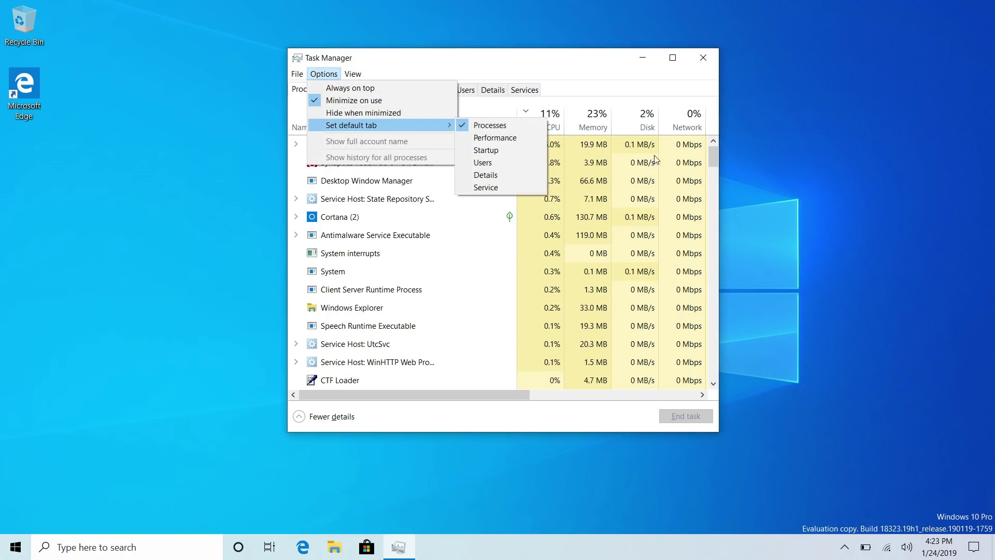
click(512, 146)
click(697, 54)
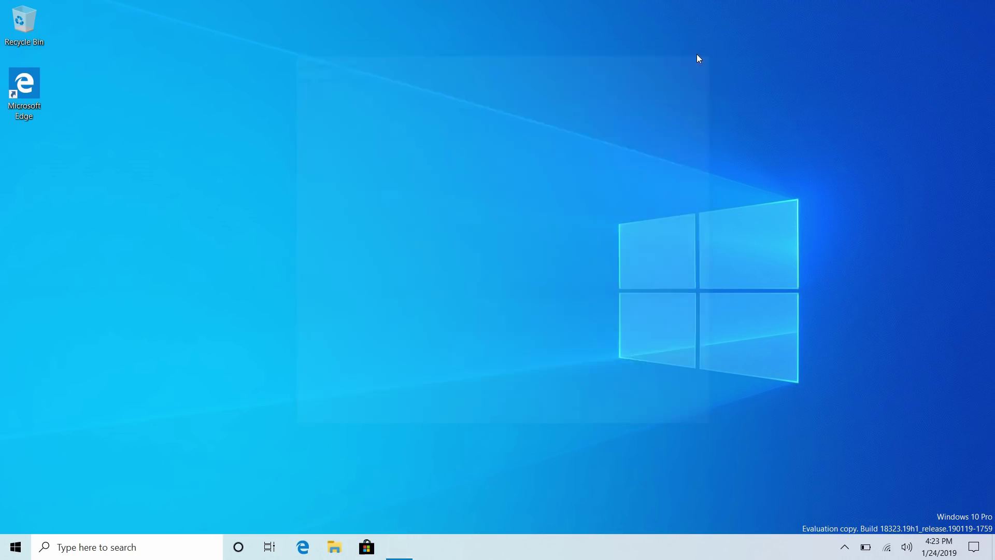
- Reopen Task Manager on Performance, make Details the default tab, and close it
key(ctrl+shift+Escape)
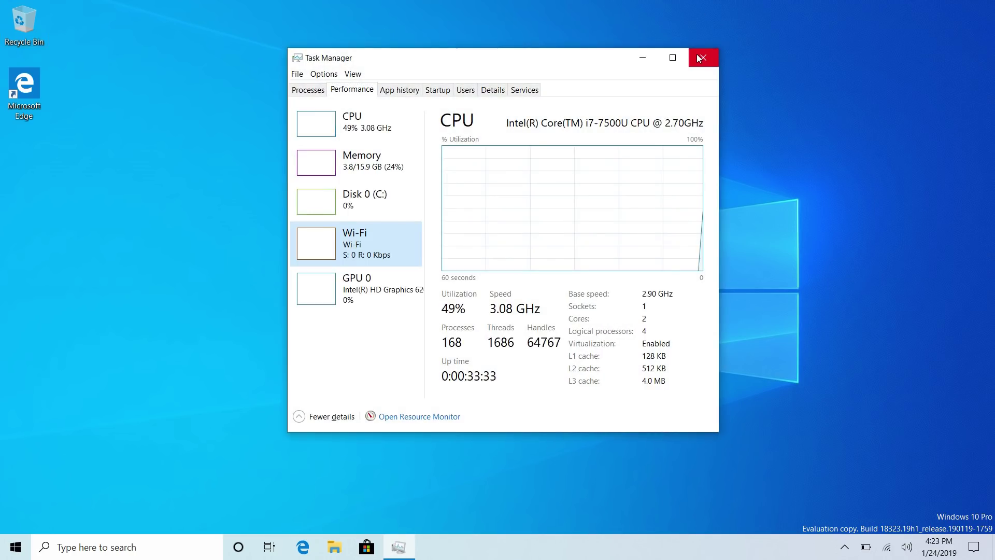
click(323, 74)
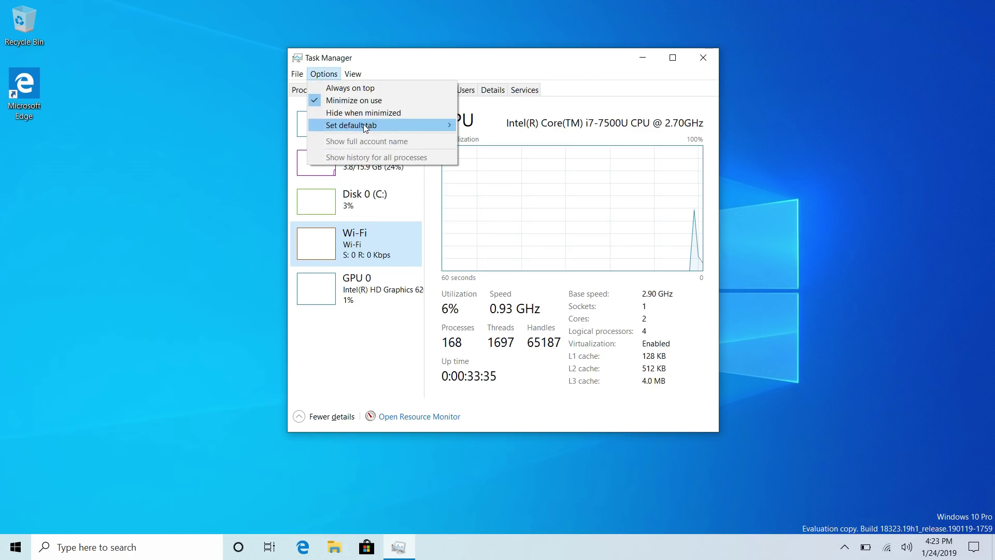
mouse_move(366, 127)
click(509, 175)
click(710, 57)
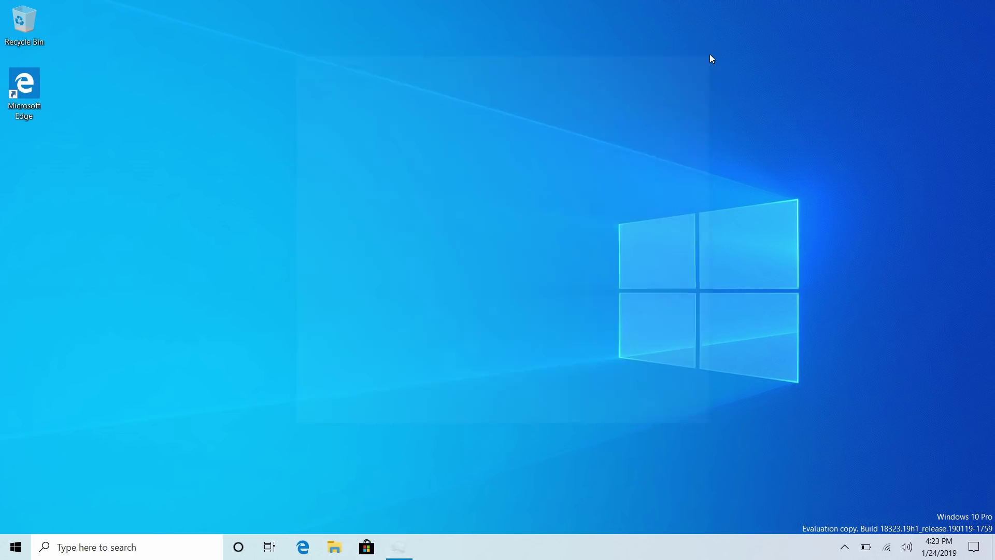
- Reopen Task Manager on Details, change the default tab again, and close it
key(ctrl+shift+Escape)
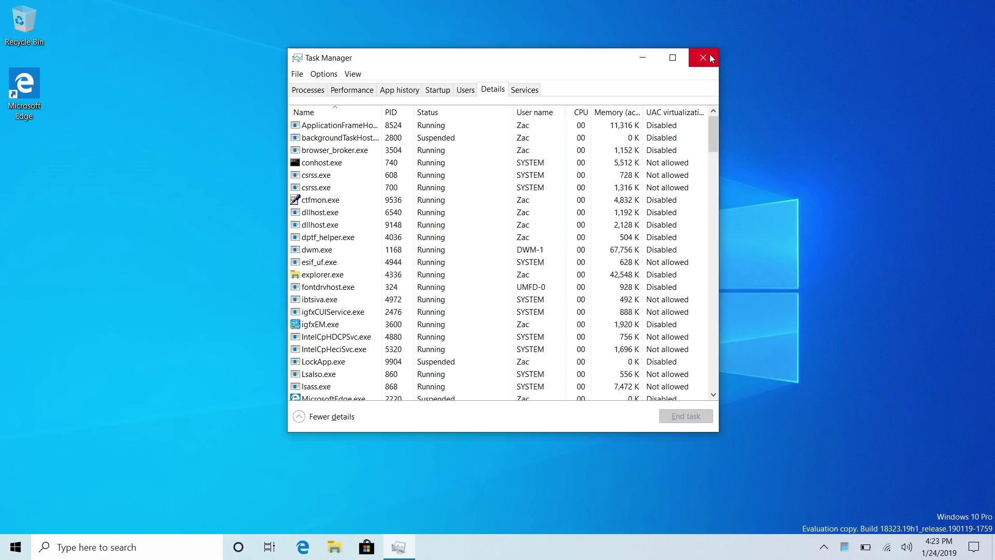
click(323, 74)
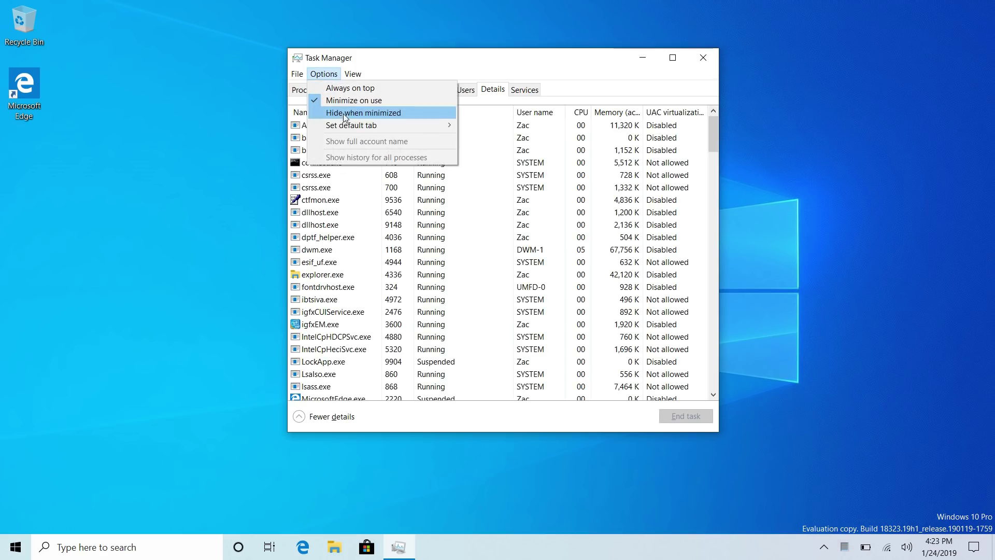
mouse_move(437, 126)
click(477, 137)
click(701, 55)
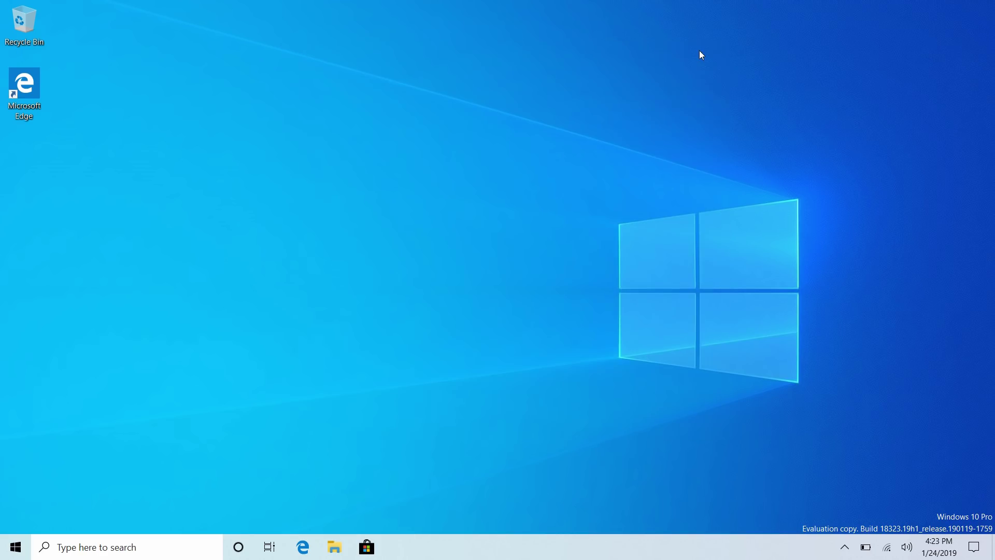